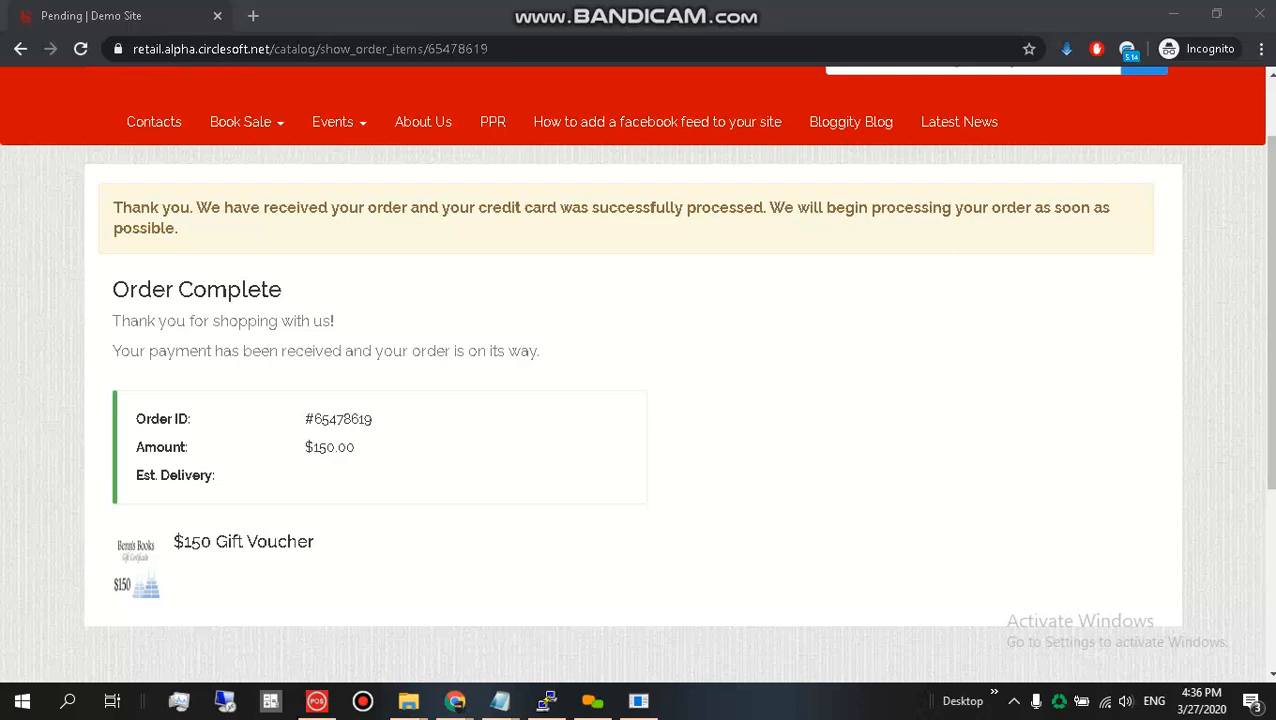
- Bring the $150 Gift Voucher Order Complete page into focus and scroll to its header
{"action": "left_click", "coordinate": [826, 461]}
{"action": "scroll", "coordinate": [826, 480], "scroll_direction": "up", "scroll_amount": 1}
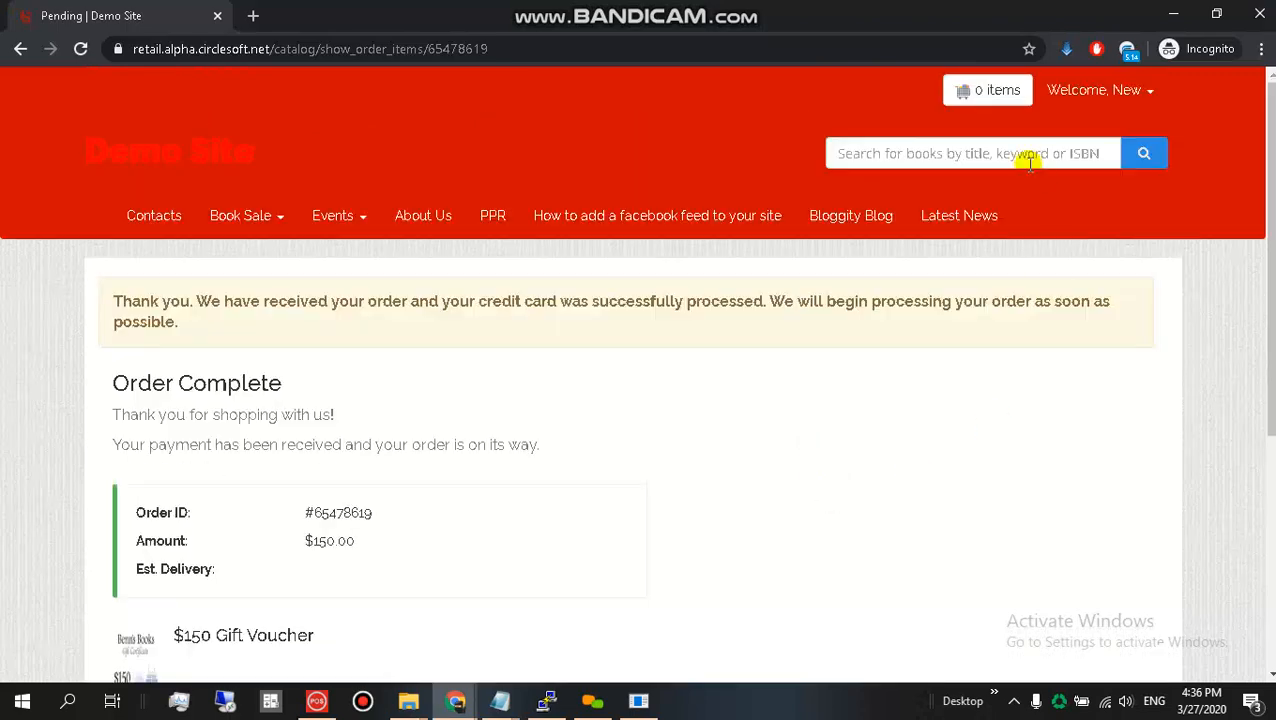
- Search 'the' and add one Five Good Minutes' with the One You Love ($5.98) from Demo Site
{"action": "left_click", "coordinate": [977, 150]}
{"action": "type", "text": "the"}
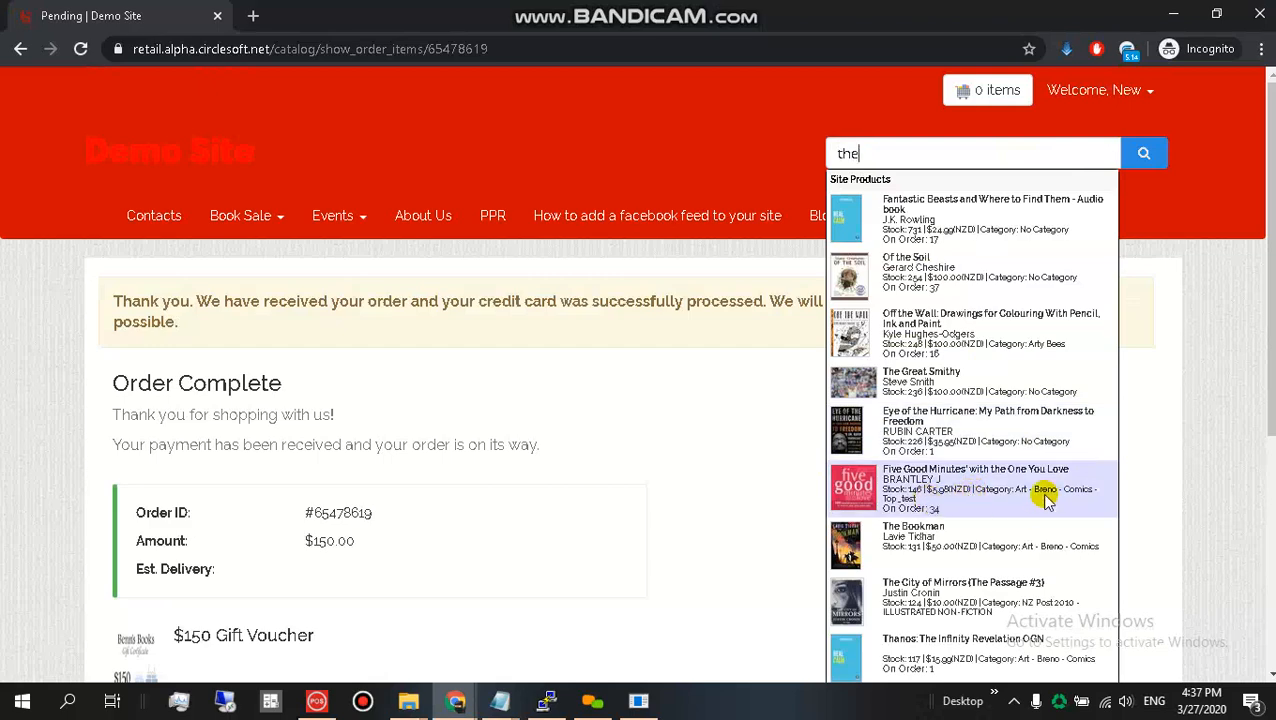
{"action": "left_click", "coordinate": [953, 497]}
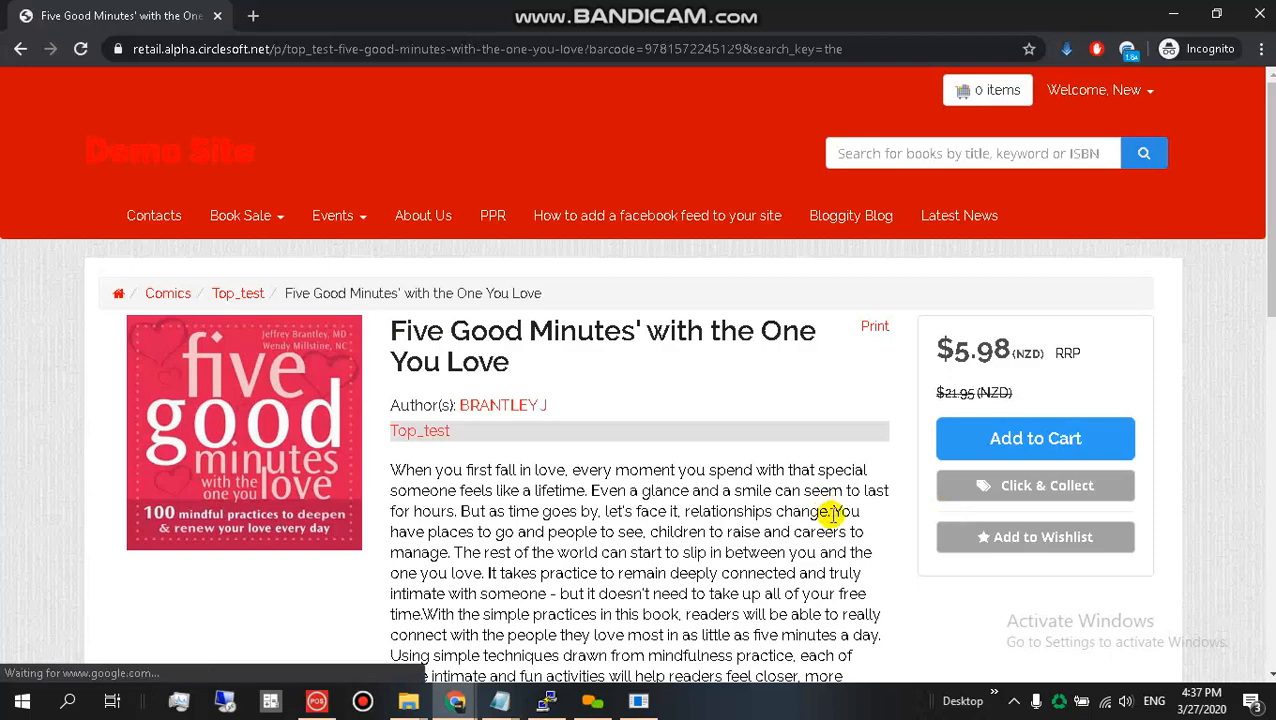
{"action": "left_click", "coordinate": [962, 438]}
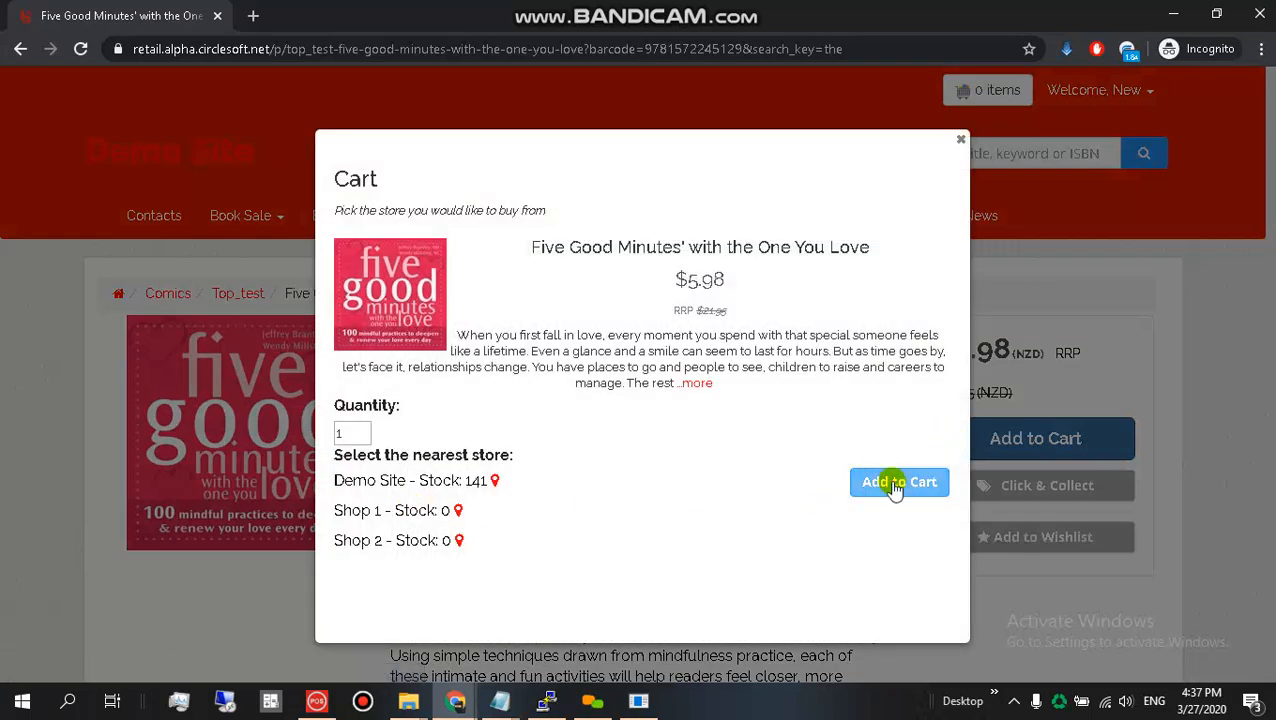
{"action": "left_click", "coordinate": [897, 484]}
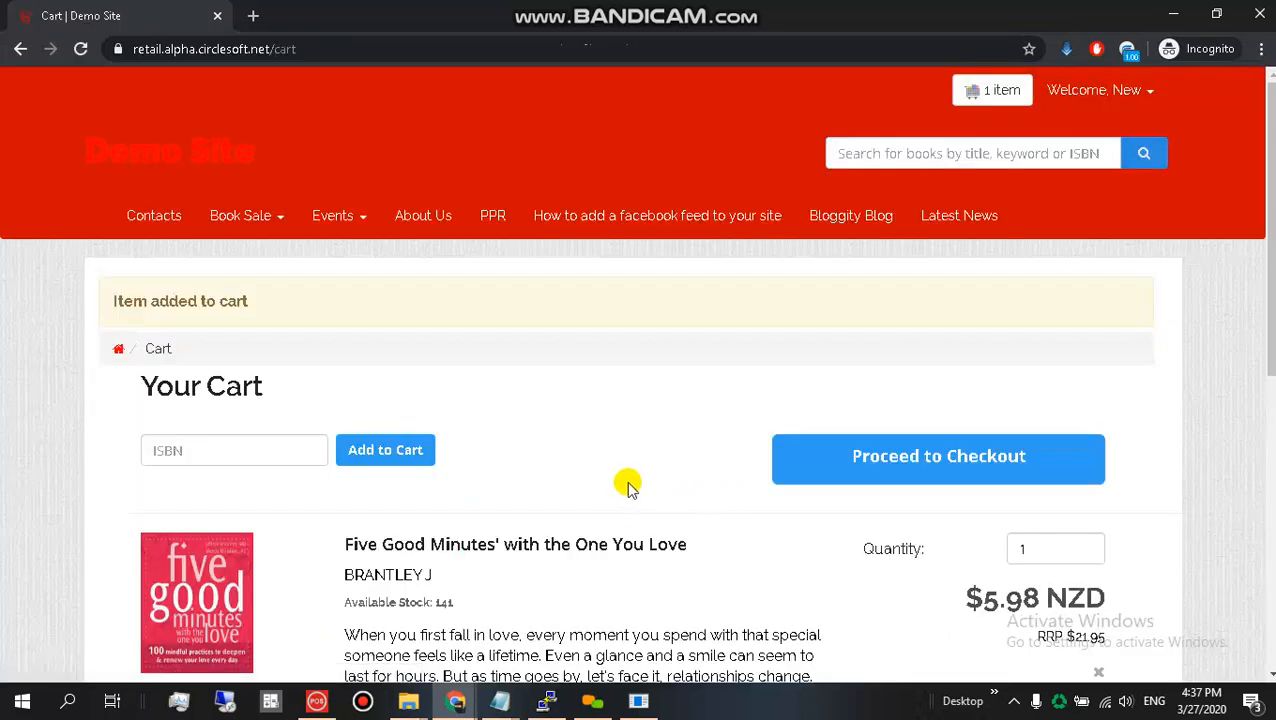
- Proceed to checkout and choose New Zealand as the delivery option
{"action": "left_click", "coordinate": [817, 472]}
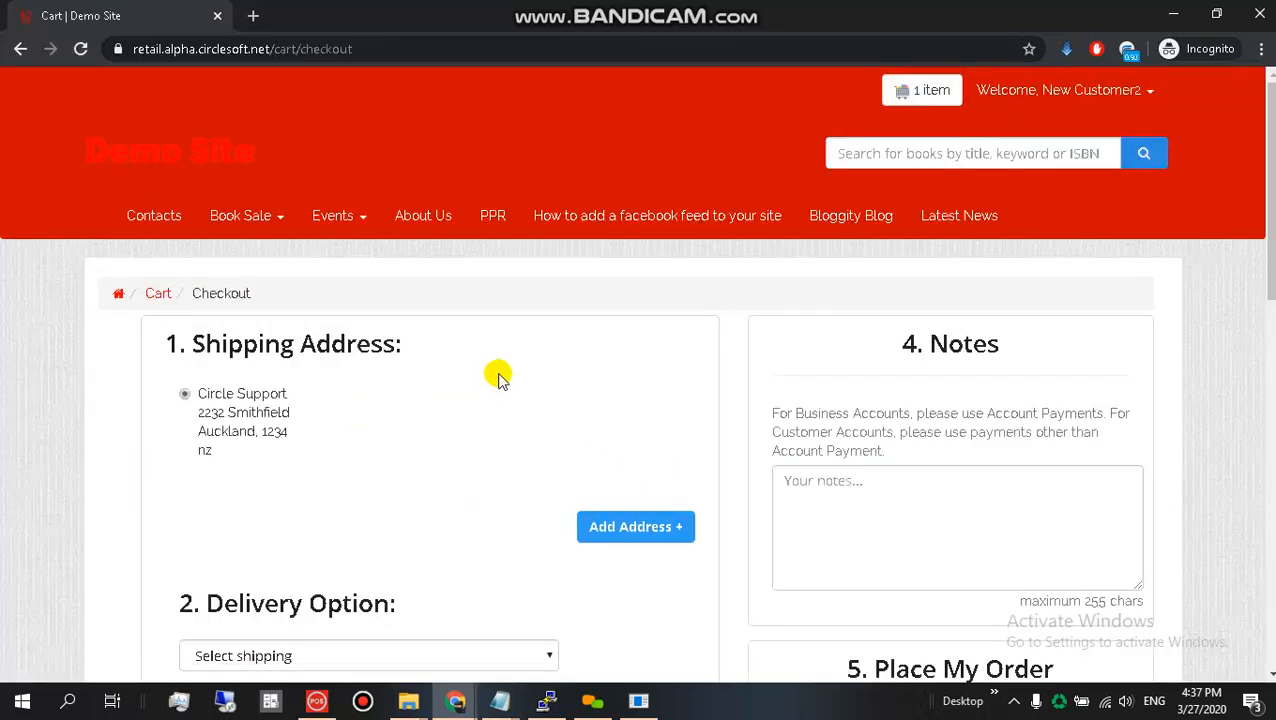
{"action": "scroll", "coordinate": [325, 425], "scroll_direction": "down", "scroll_amount": 2}
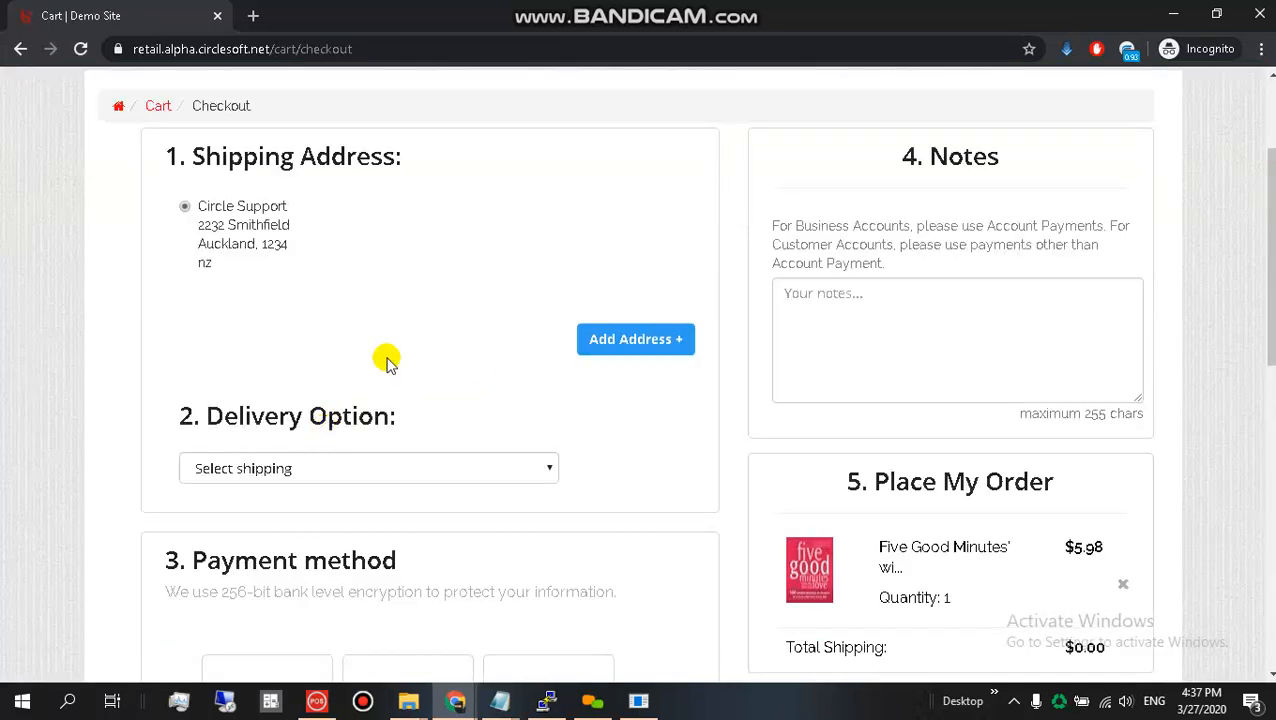
{"action": "left_click", "coordinate": [267, 464]}
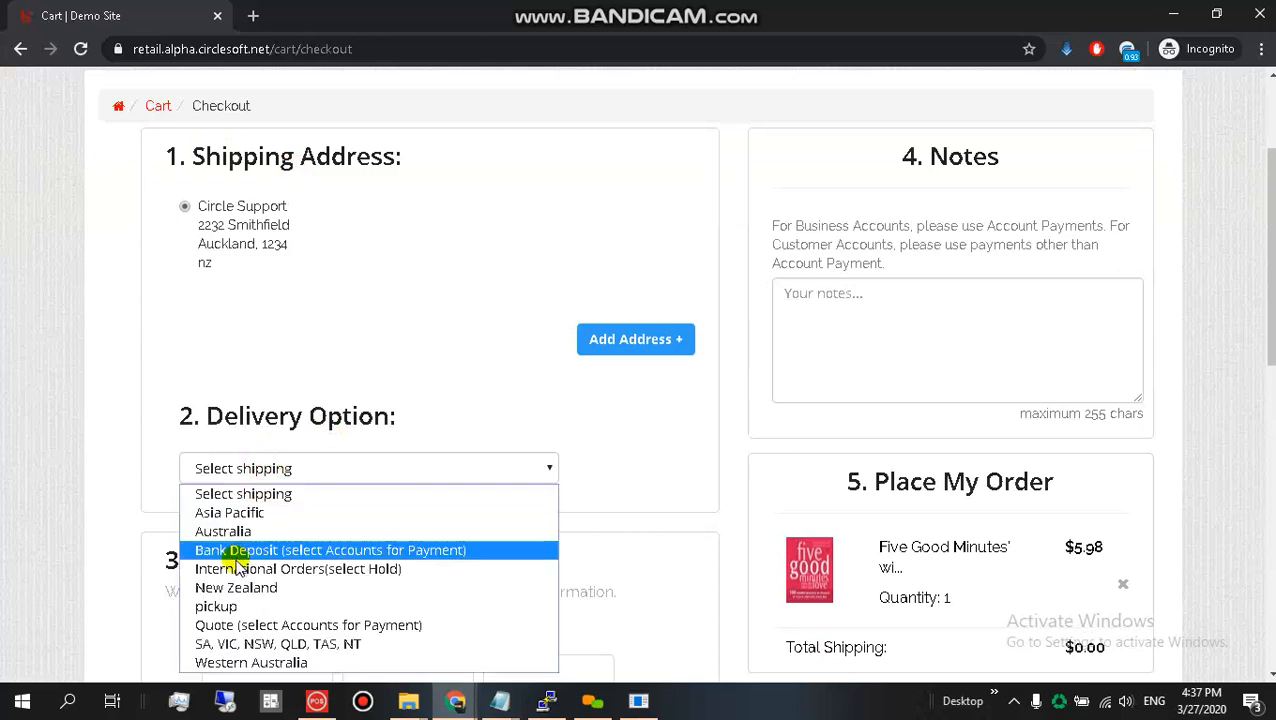
{"action": "left_click", "coordinate": [248, 587]}
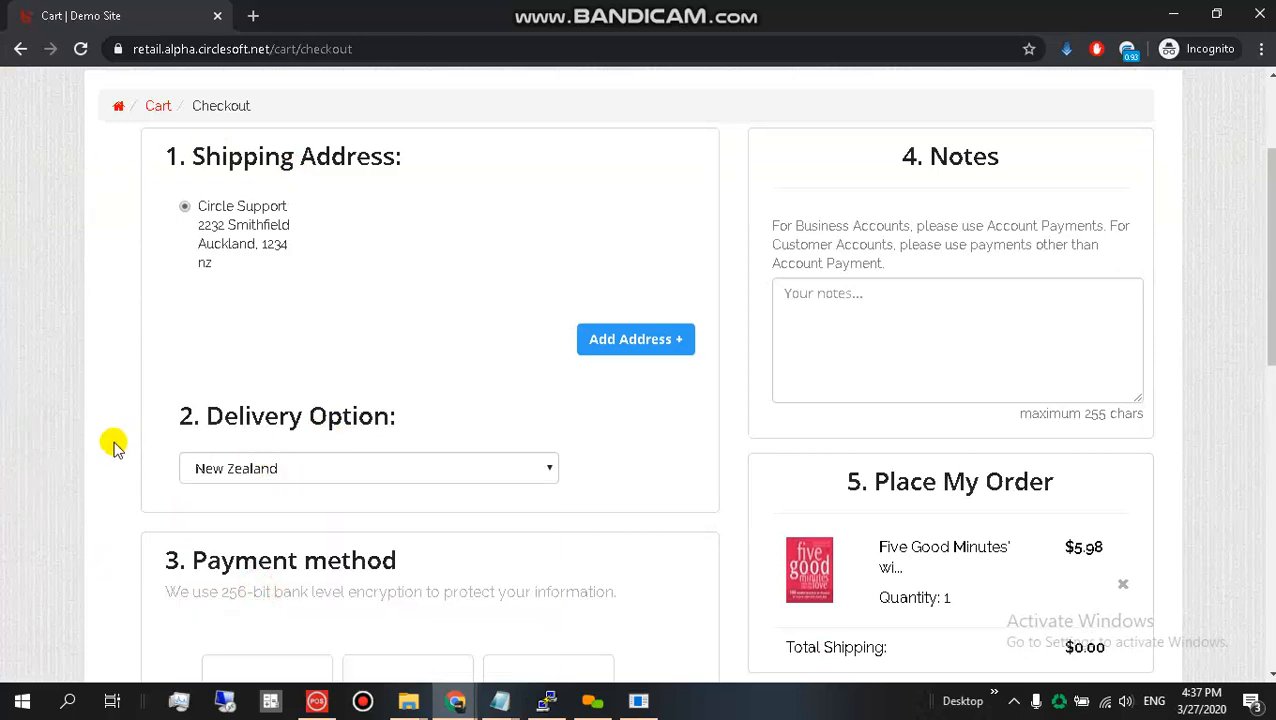
- Select Shop Gift Voucher as the payment method to reveal the voucher fields
{"action": "scroll", "coordinate": [88, 453], "scroll_direction": "down", "scroll_amount": 2}
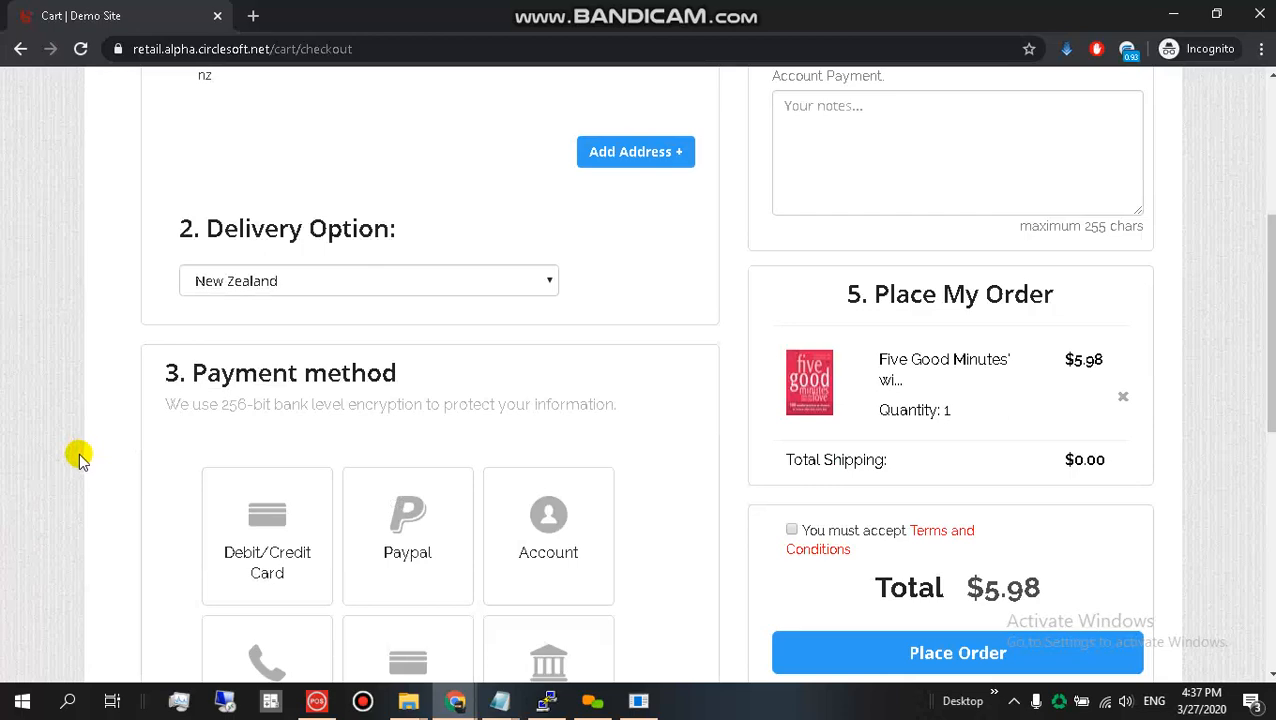
{"action": "scroll", "coordinate": [80, 456], "scroll_direction": "down", "scroll_amount": 2}
{"action": "left_click", "coordinate": [239, 336]}
{"action": "scroll", "coordinate": [497, 316], "scroll_direction": "down", "scroll_amount": 3}
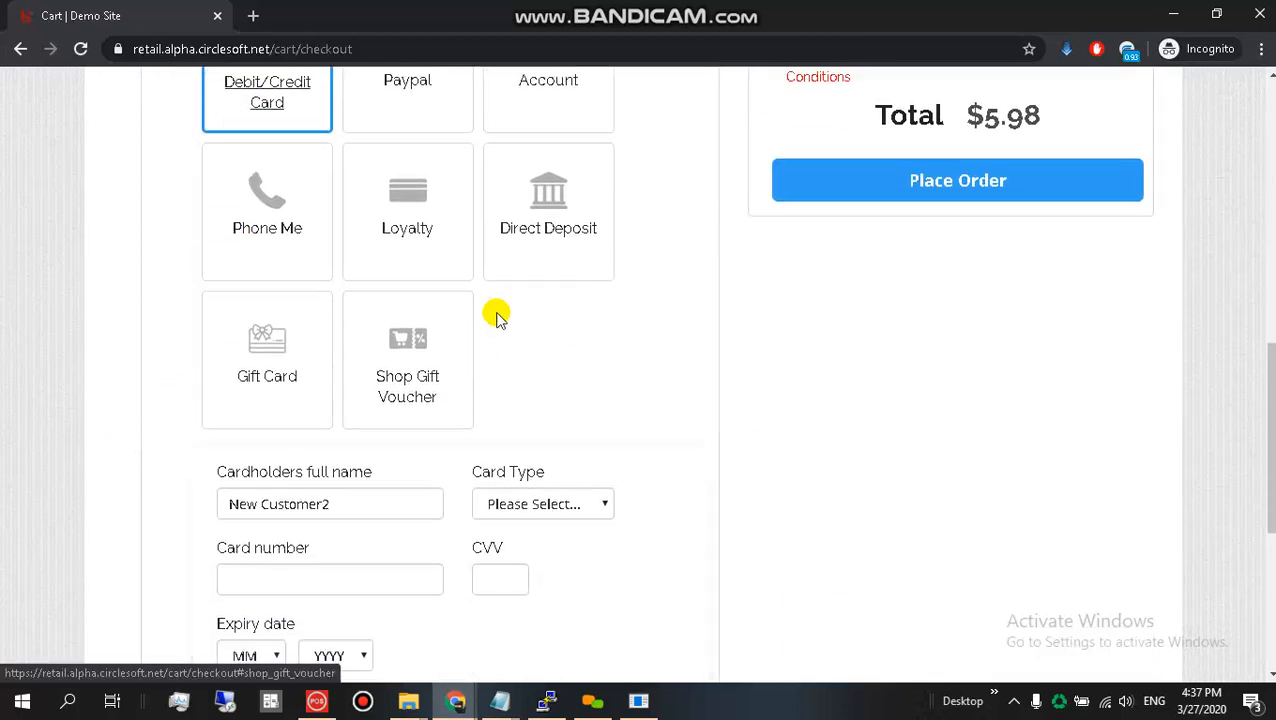
{"action": "left_click", "coordinate": [432, 252]}
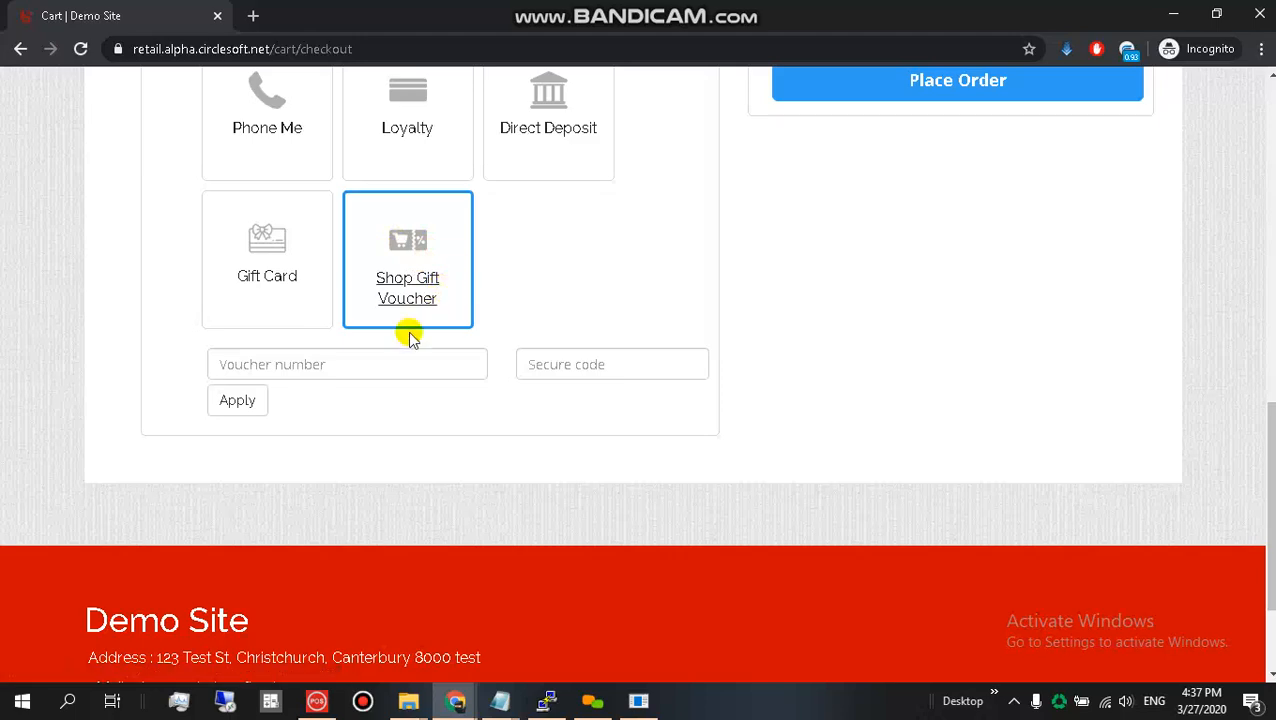
{"action": "left_click", "coordinate": [359, 364]}
- Copy the voucher number from the back-office voucher page into the checkout voucher field
{"action": "key", "text": "alt+Tab"}
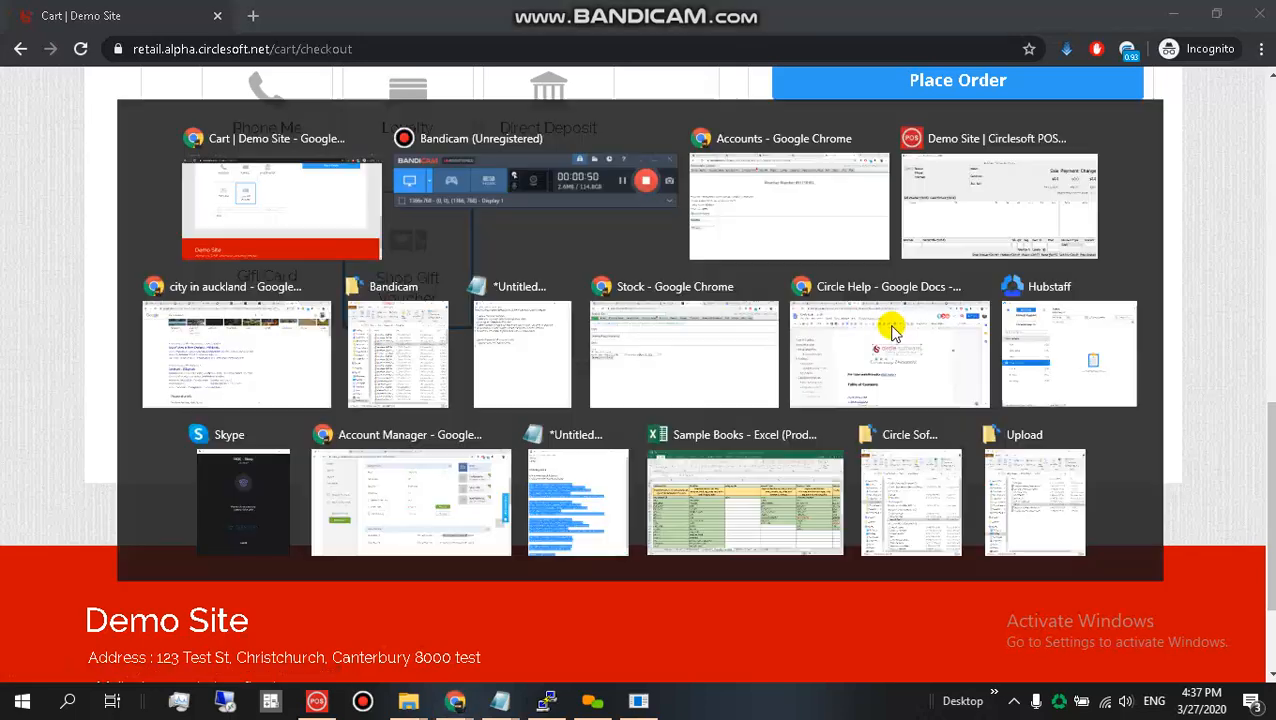
{"action": "key", "text": "Escape"}
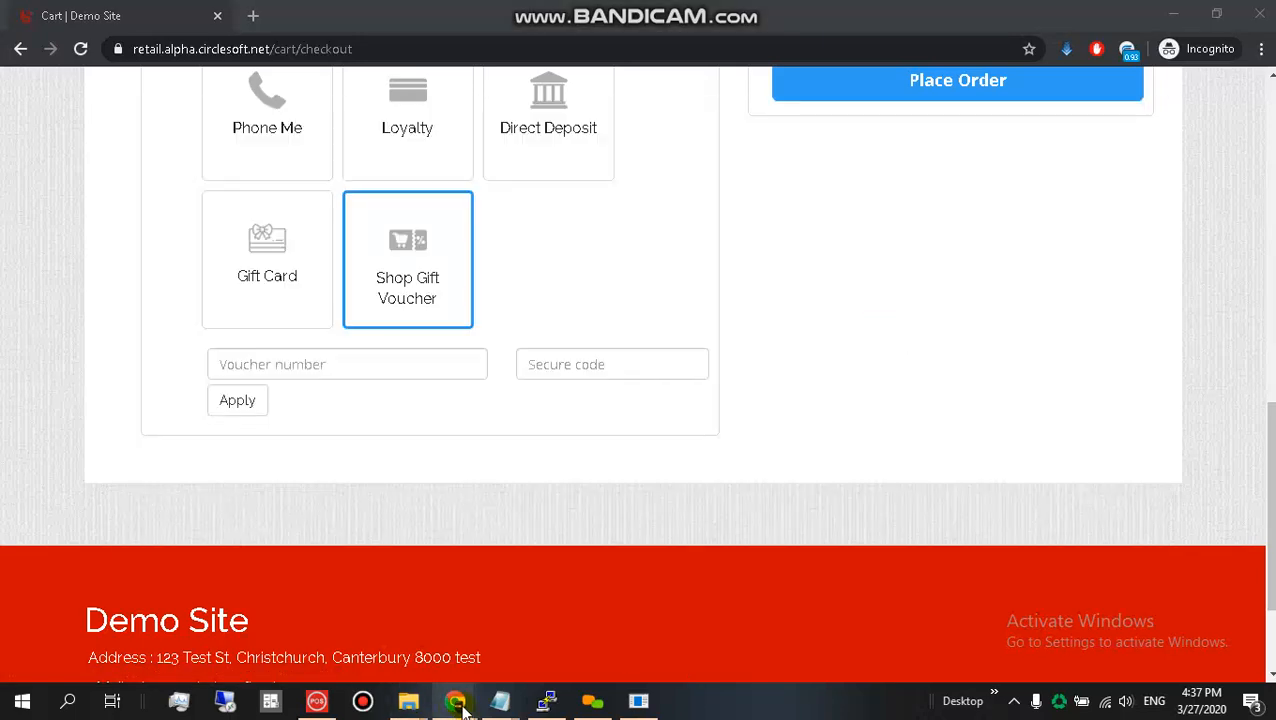
{"action": "mouse_move", "coordinate": [455, 701]}
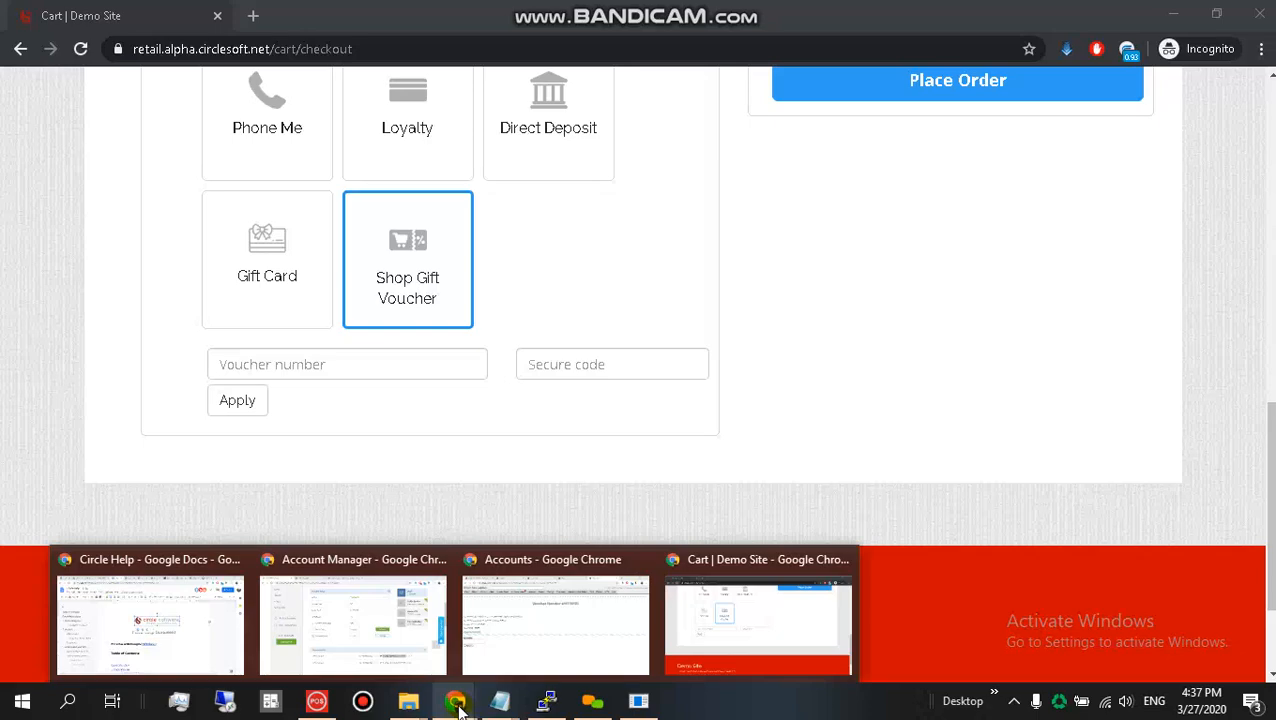
{"action": "left_click", "coordinate": [572, 628]}
{"action": "double_click", "coordinate": [127, 334]}
{"action": "key", "text": "ctrl+c"}
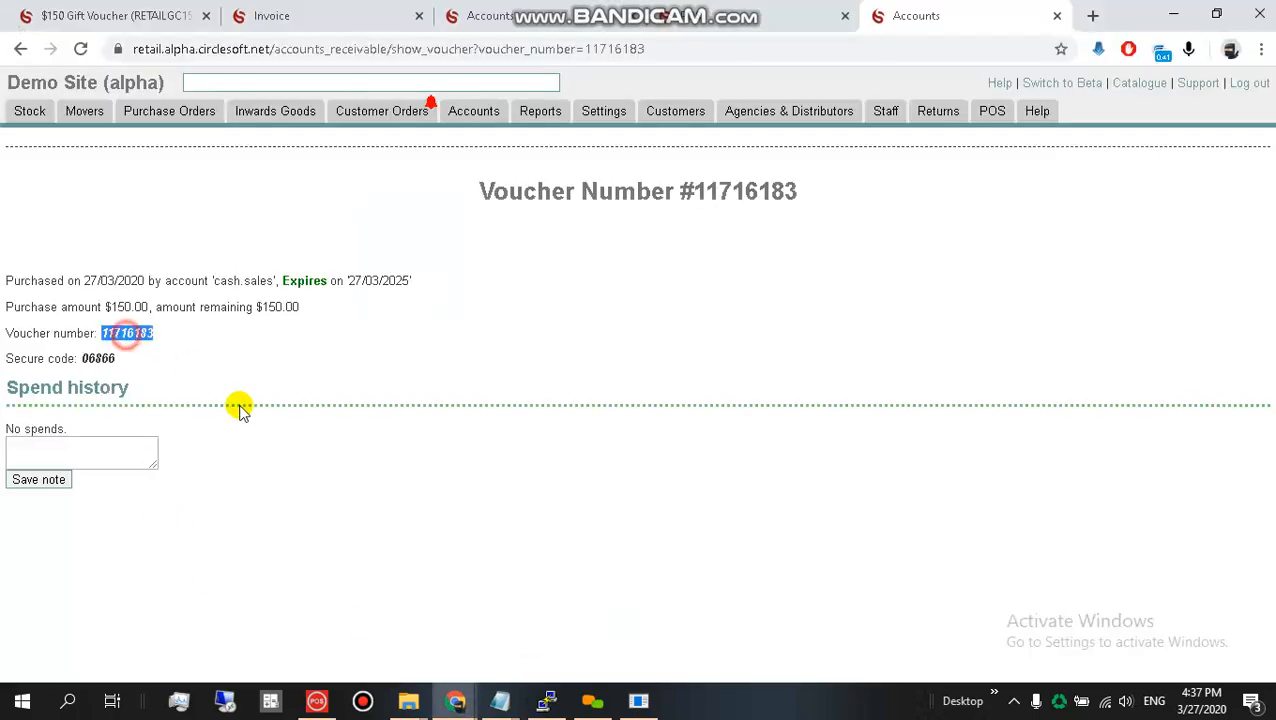
{"action": "mouse_move", "coordinate": [455, 701]}
{"action": "left_click", "coordinate": [680, 598]}
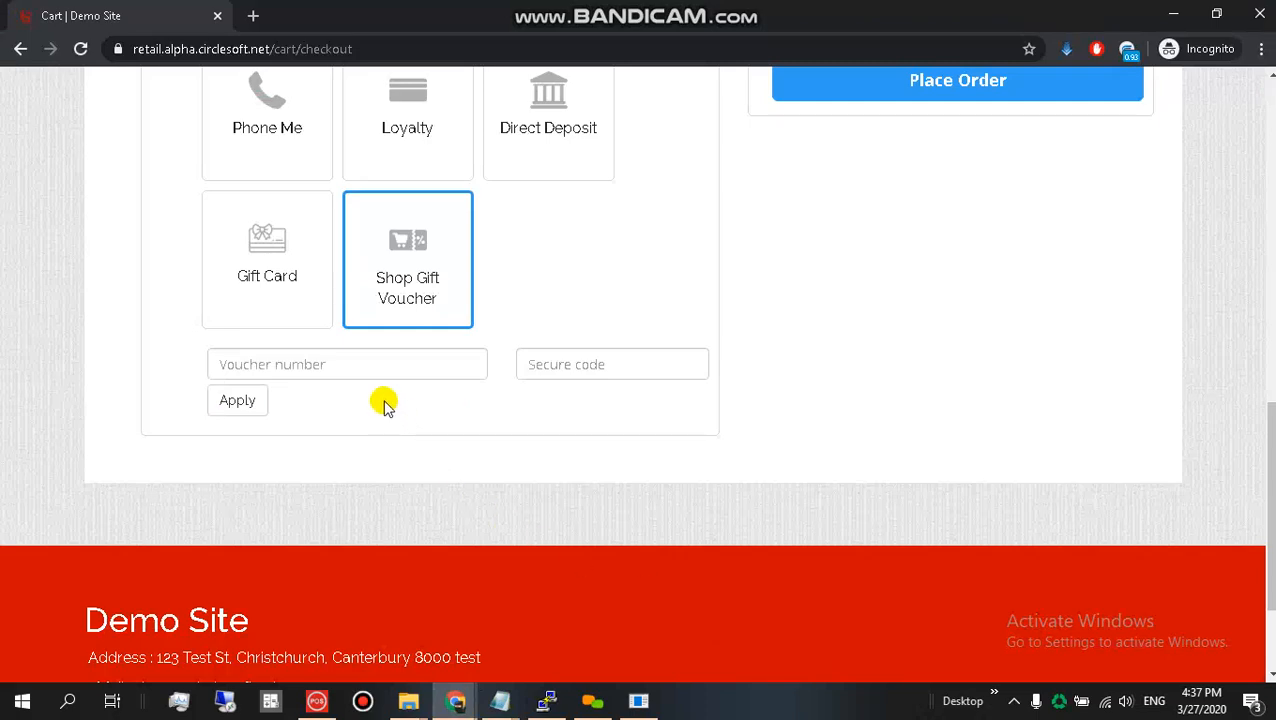
{"action": "left_click", "coordinate": [361, 365]}
{"action": "key", "text": "ctrl+v"}
- Copy the voucher's secure code into checkout and apply the voucher, bringing the total to $0.00
{"action": "mouse_move", "coordinate": [465, 703]}
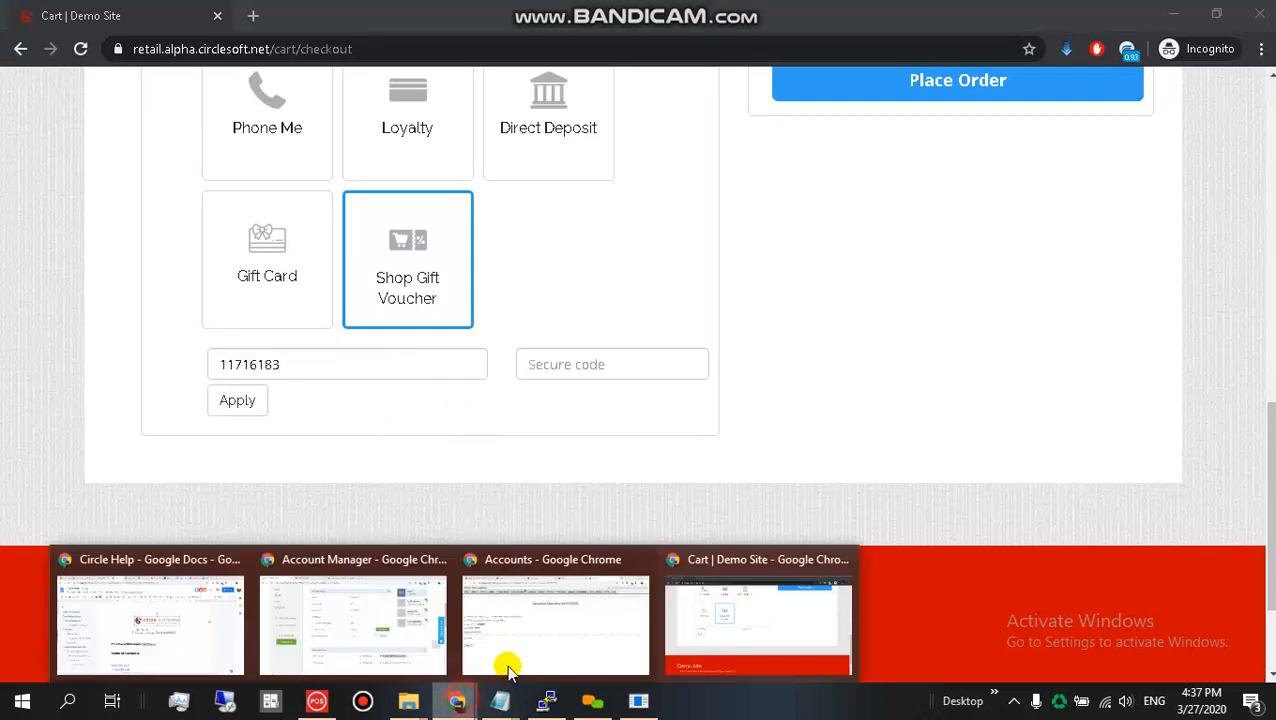
{"action": "left_click", "coordinate": [570, 621]}
{"action": "double_click", "coordinate": [92, 358]}
{"action": "key", "text": "ctrl+c"}
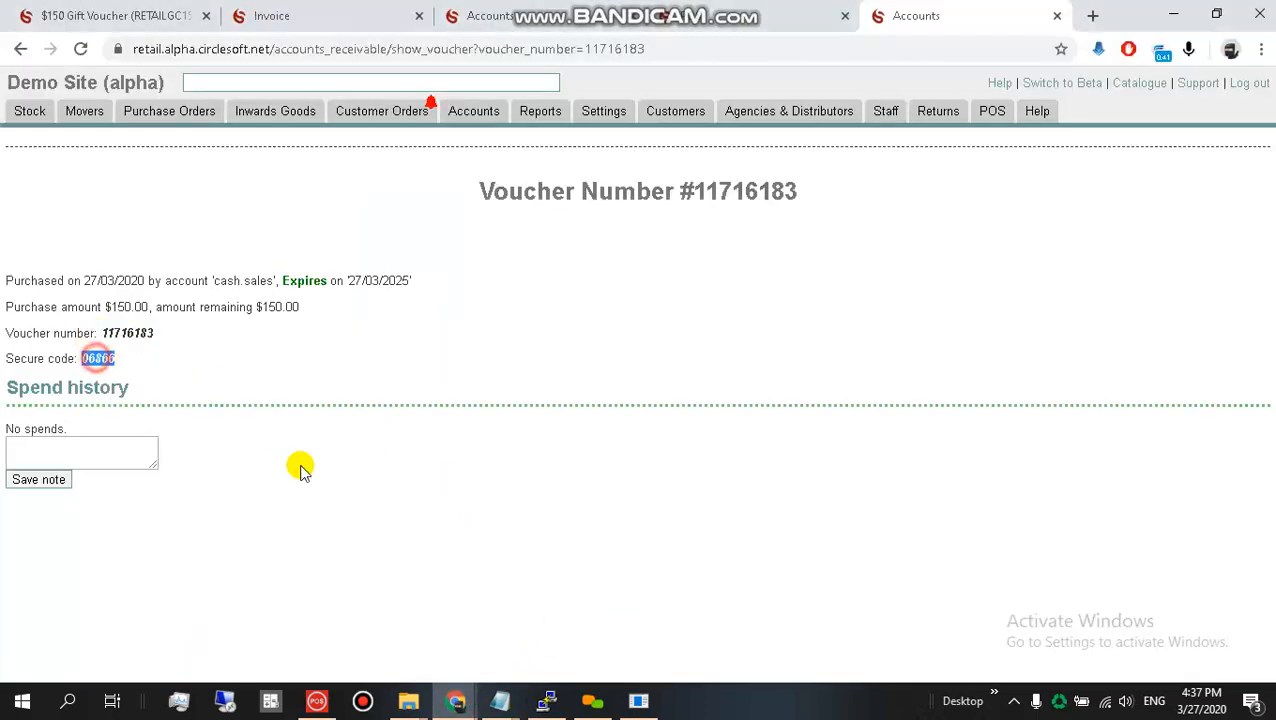
{"action": "mouse_move", "coordinate": [455, 703]}
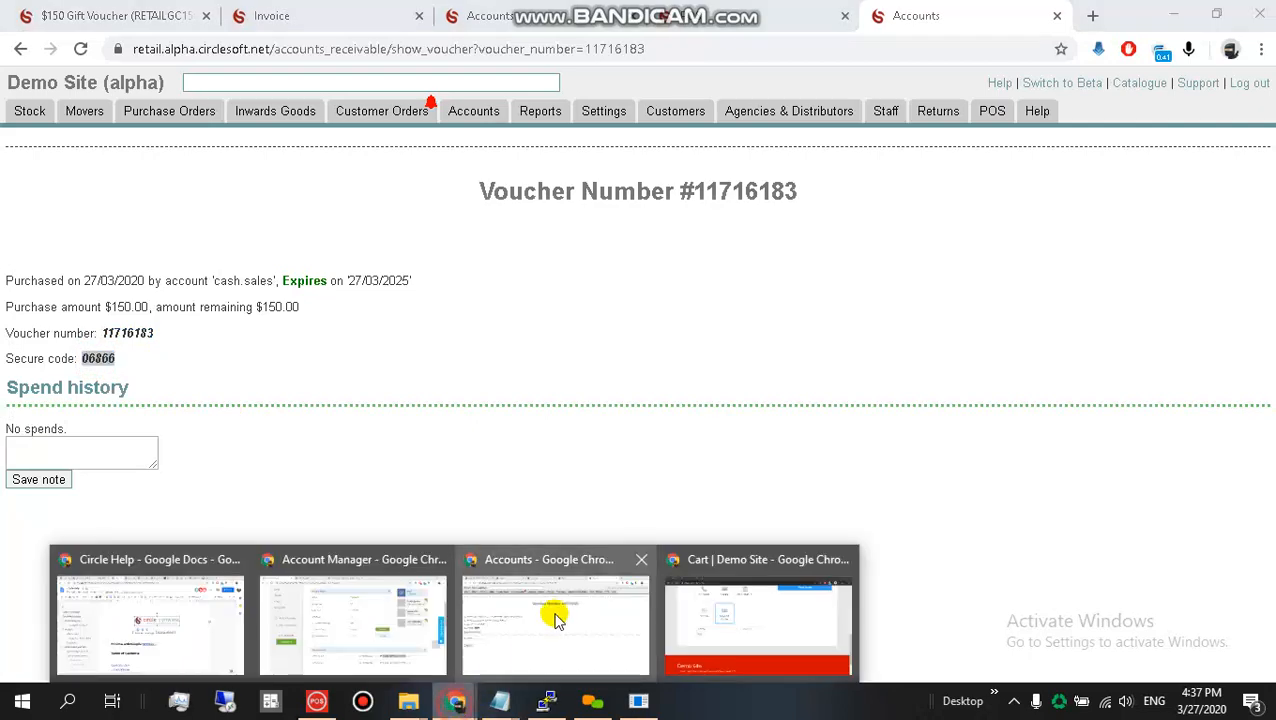
{"action": "left_click", "coordinate": [775, 626]}
{"action": "left_click", "coordinate": [541, 362]}
{"action": "key", "text": "ctrl+v"}
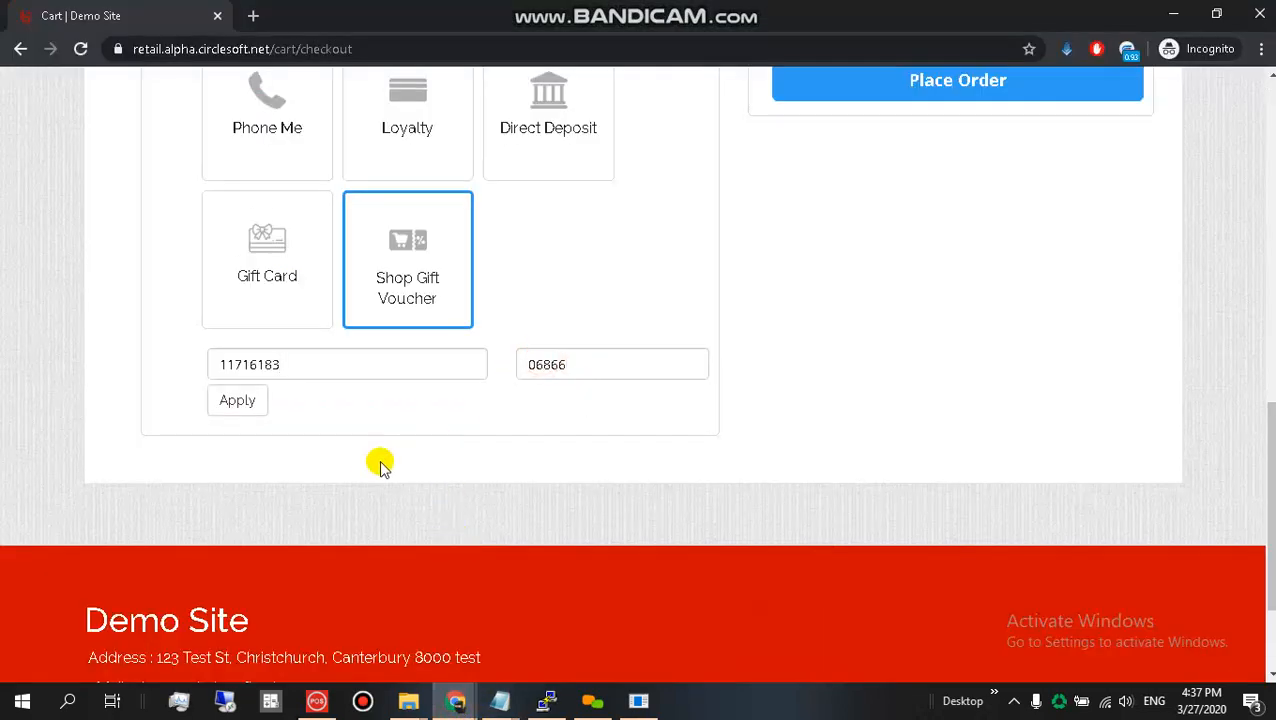
{"action": "left_click", "coordinate": [240, 400]}
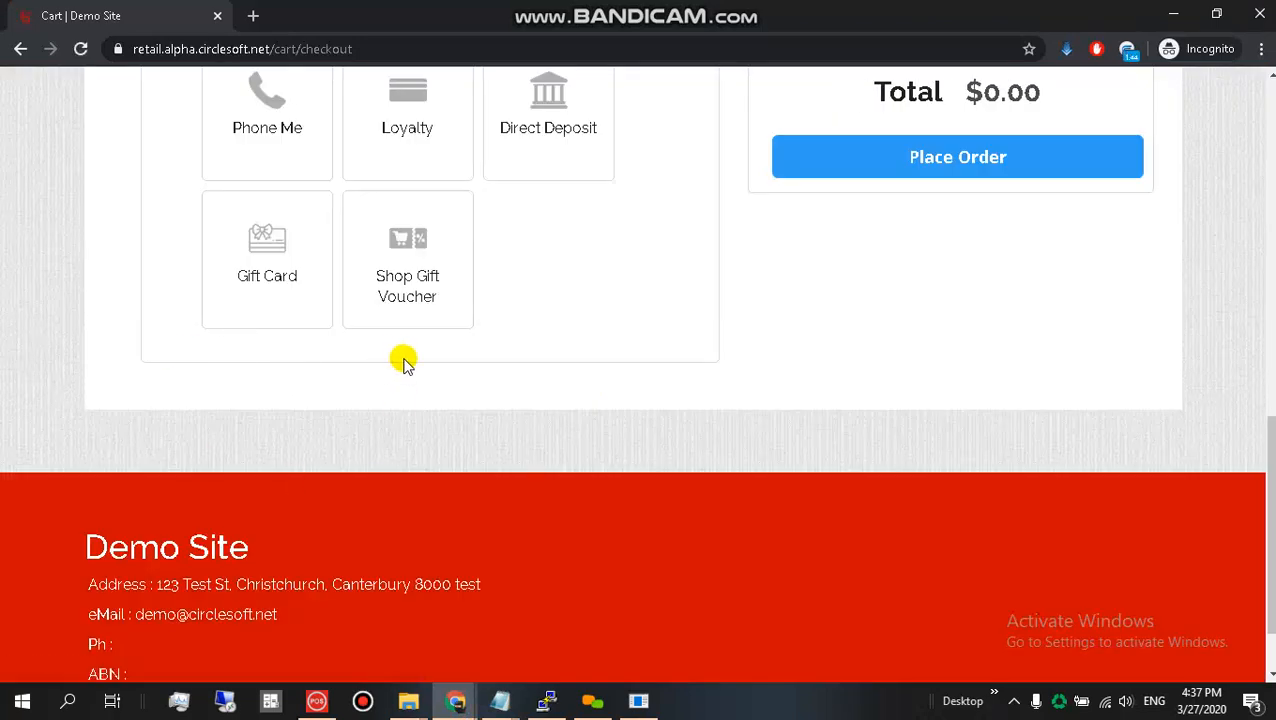
- Review the $5.98 voucher deduction and the $0.00 order total
{"action": "scroll", "coordinate": [1057, 451], "scroll_direction": "up", "scroll_amount": 3}
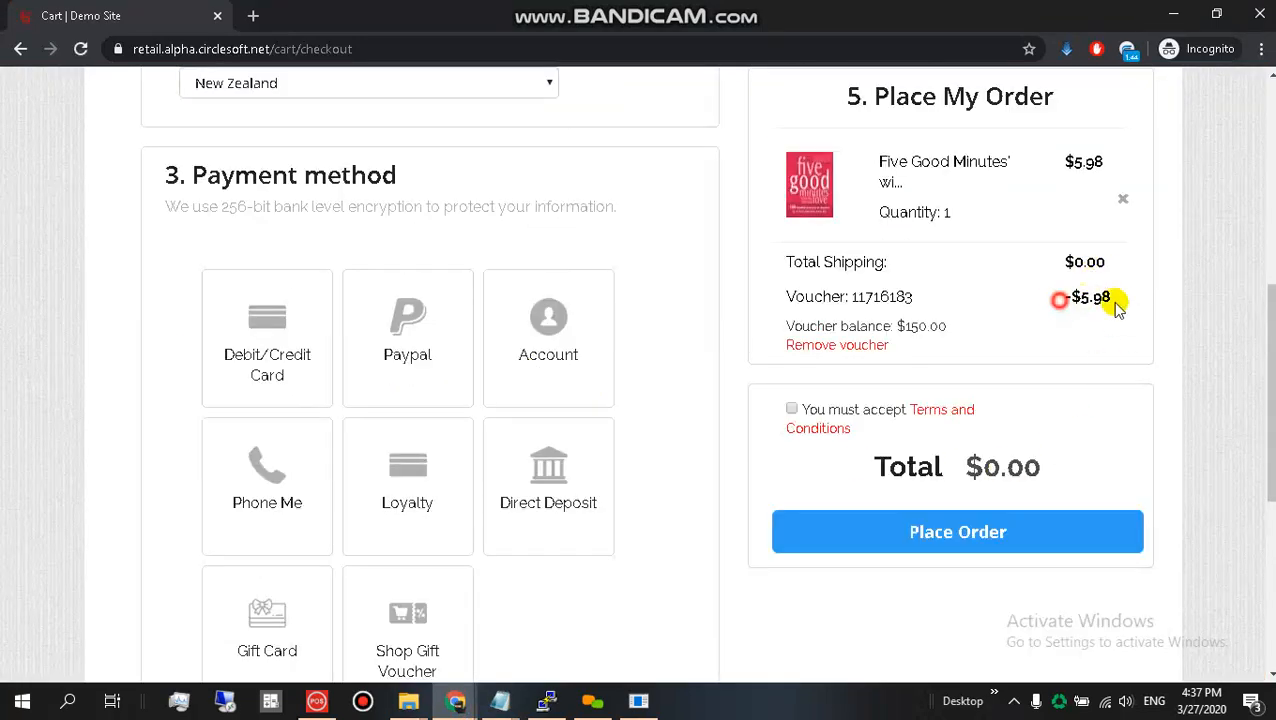
{"action": "left_click_drag", "start_coordinate": [1058, 300], "coordinate": [1120, 304]}
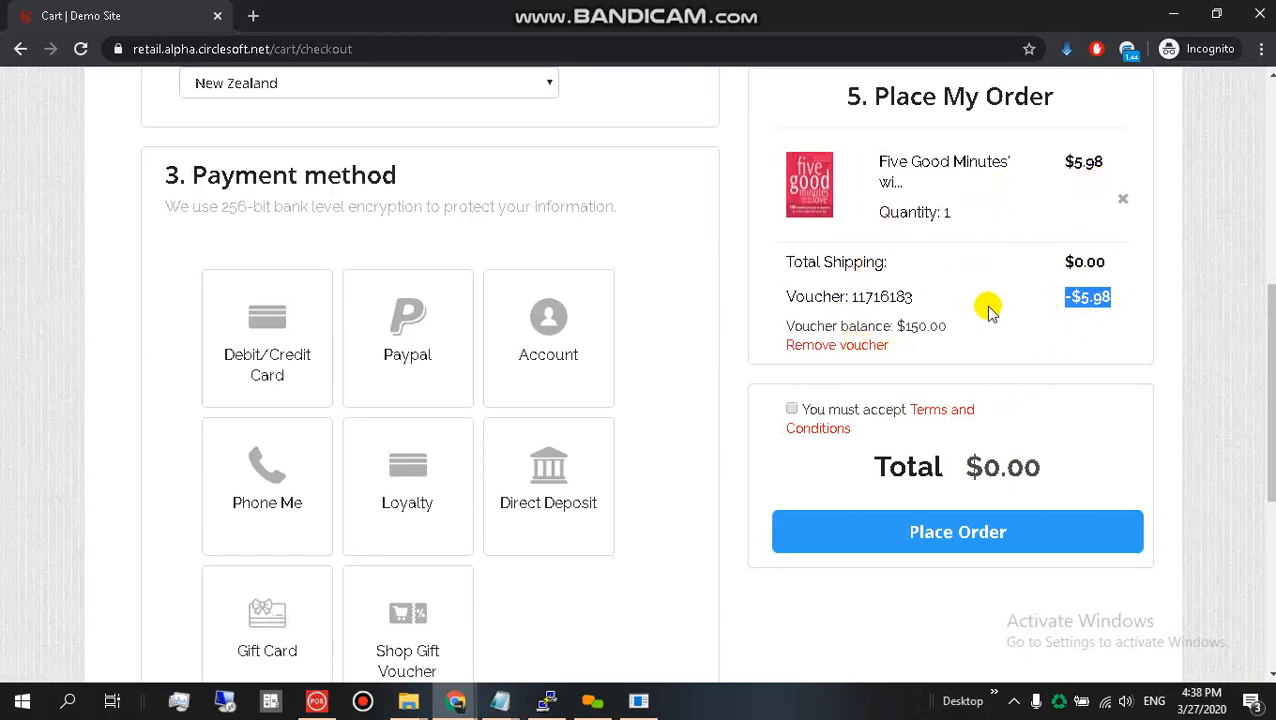
{"action": "scroll", "coordinate": [1040, 398], "scroll_direction": "up", "scroll_amount": 3}
{"action": "scroll", "coordinate": [1040, 400], "scroll_direction": "up", "scroll_amount": 3}
{"action": "scroll", "coordinate": [1031, 404], "scroll_direction": "down", "scroll_amount": 6}
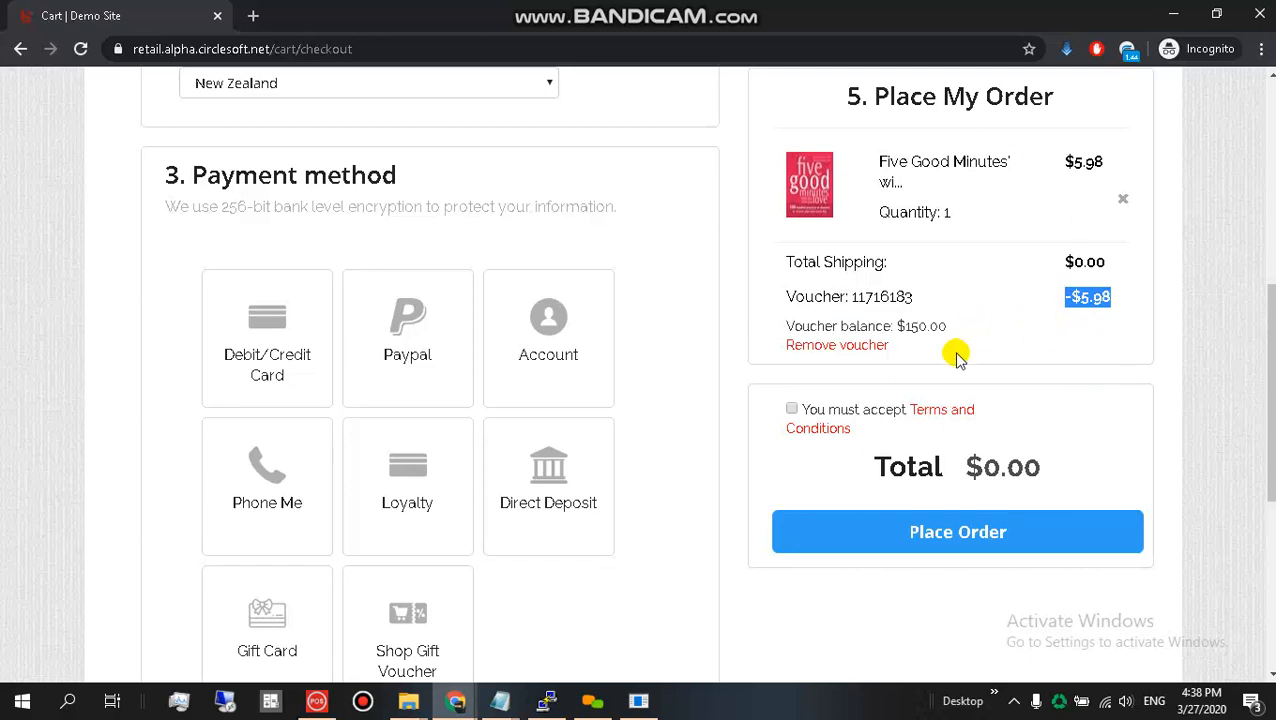
{"action": "left_click_drag", "start_coordinate": [876, 466], "coordinate": [1052, 465]}
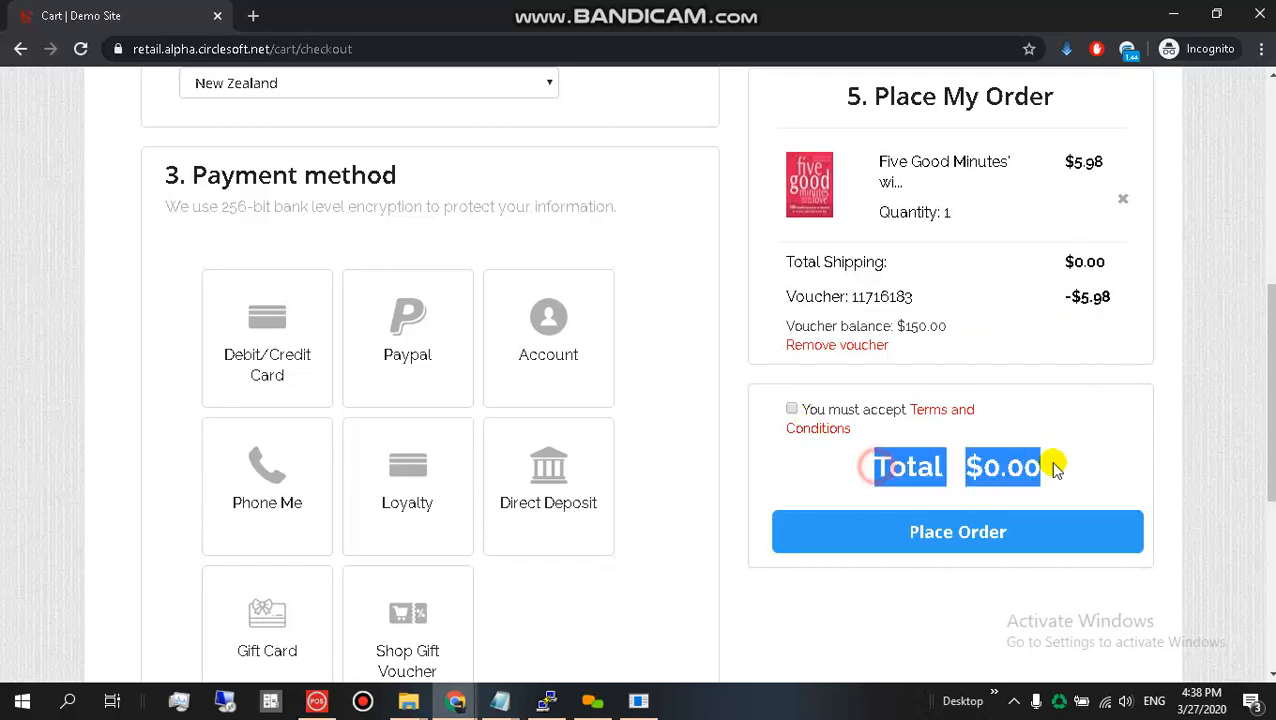
- Accept the terms and conditions and place the $0.00 order
{"action": "left_click", "coordinate": [792, 410]}
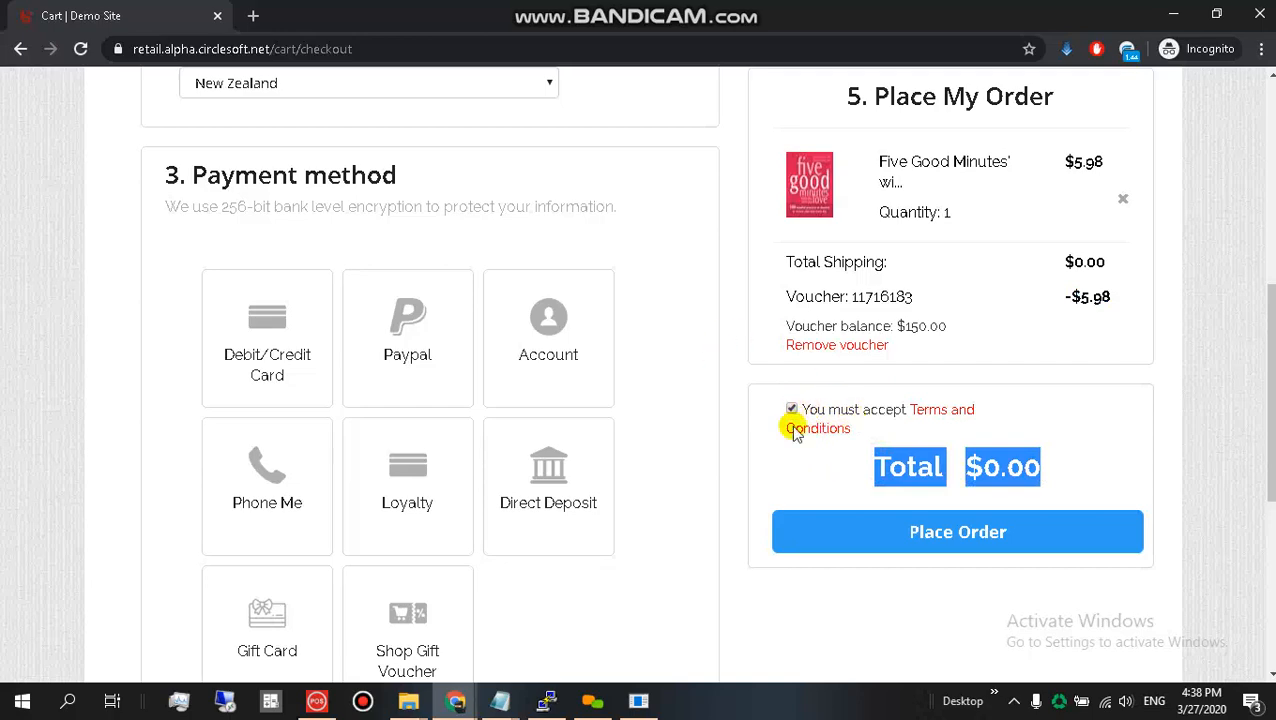
{"action": "left_click", "coordinate": [858, 530]}
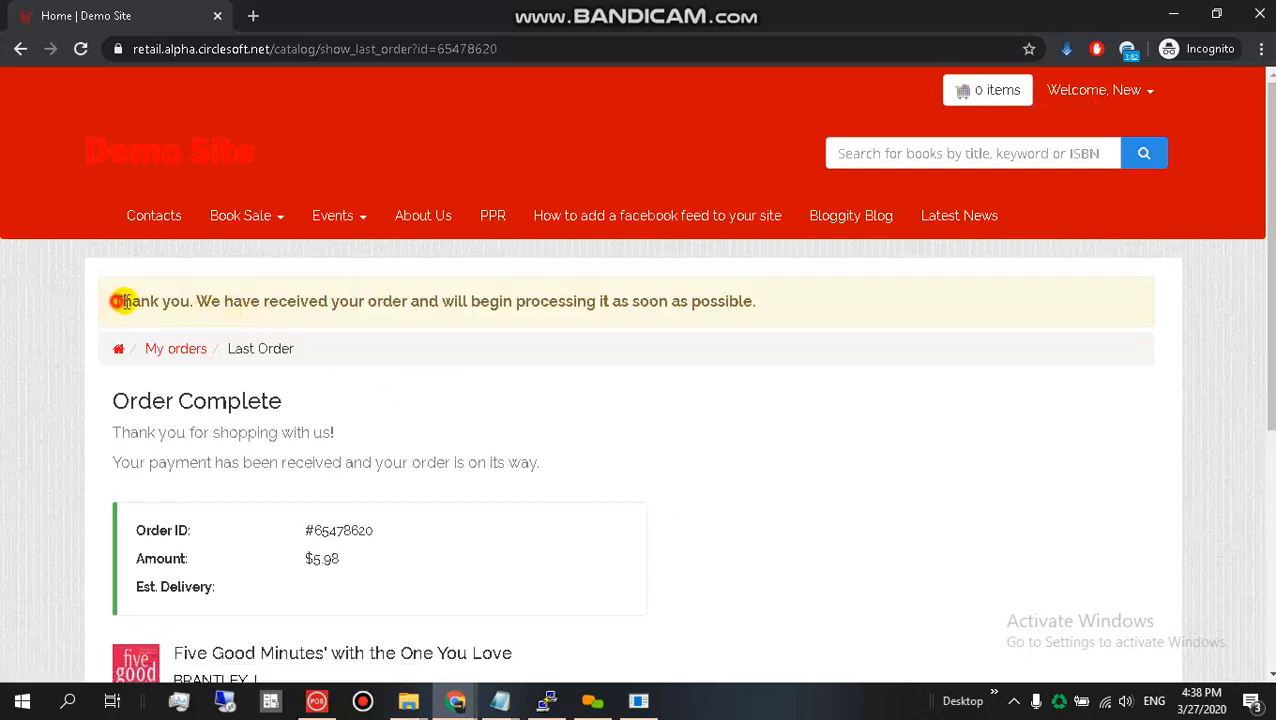
{"action": "left_click_drag", "start_coordinate": [112, 301], "coordinate": [946, 304]}
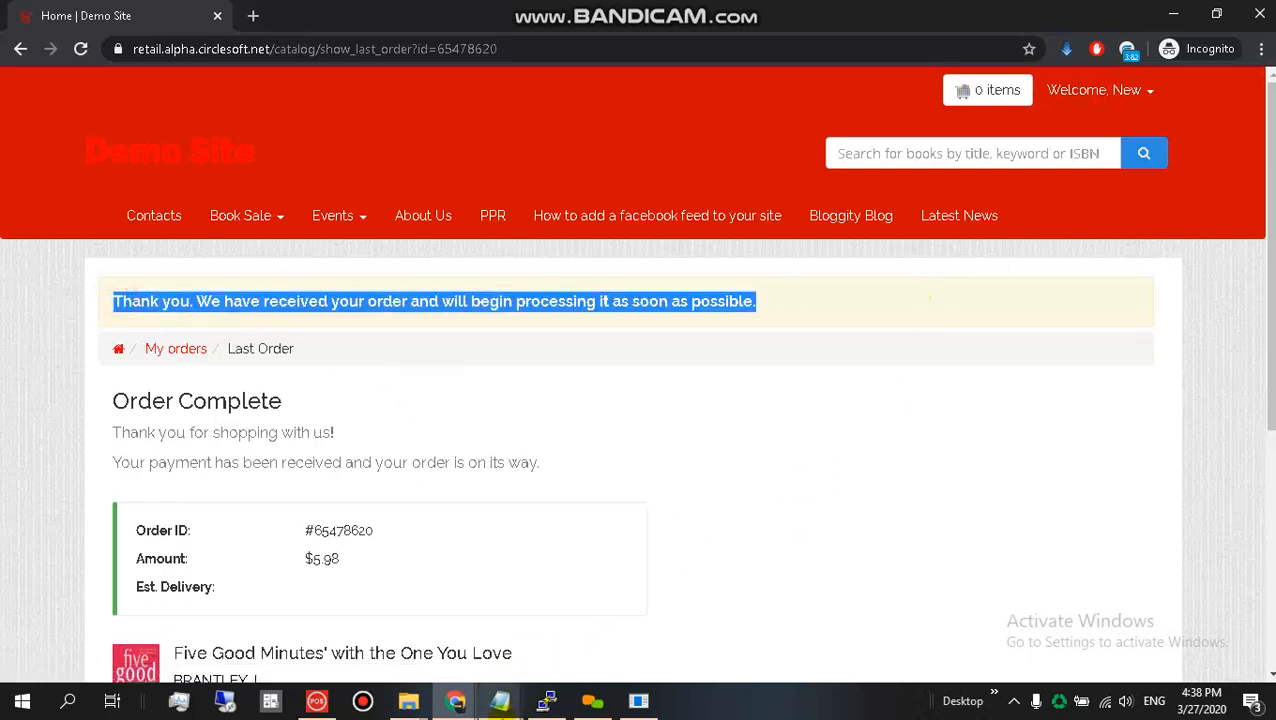
{"action": "left_click", "coordinate": [455, 700]}
- Reload the voucher page to show the $5.98 spend dated 27/03/2020 and $144.02 remaining
{"action": "left_click", "coordinate": [555, 615]}
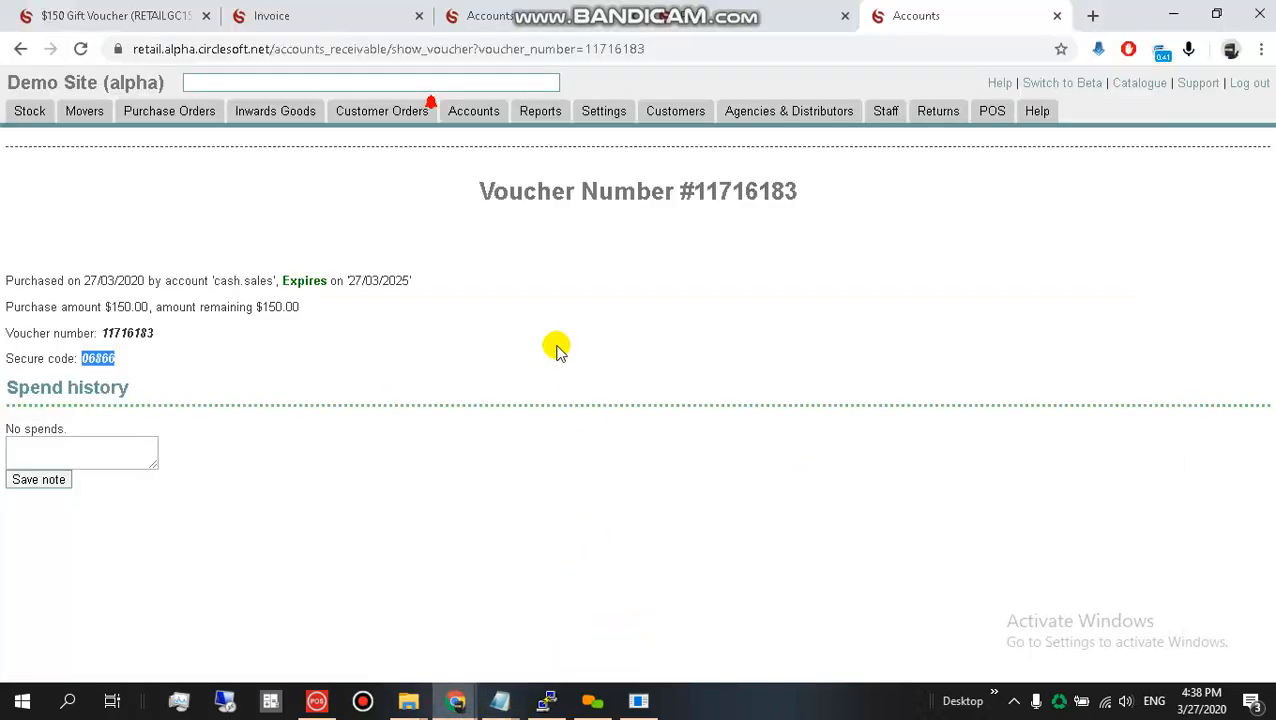
{"action": "right_click", "coordinate": [312, 262]}
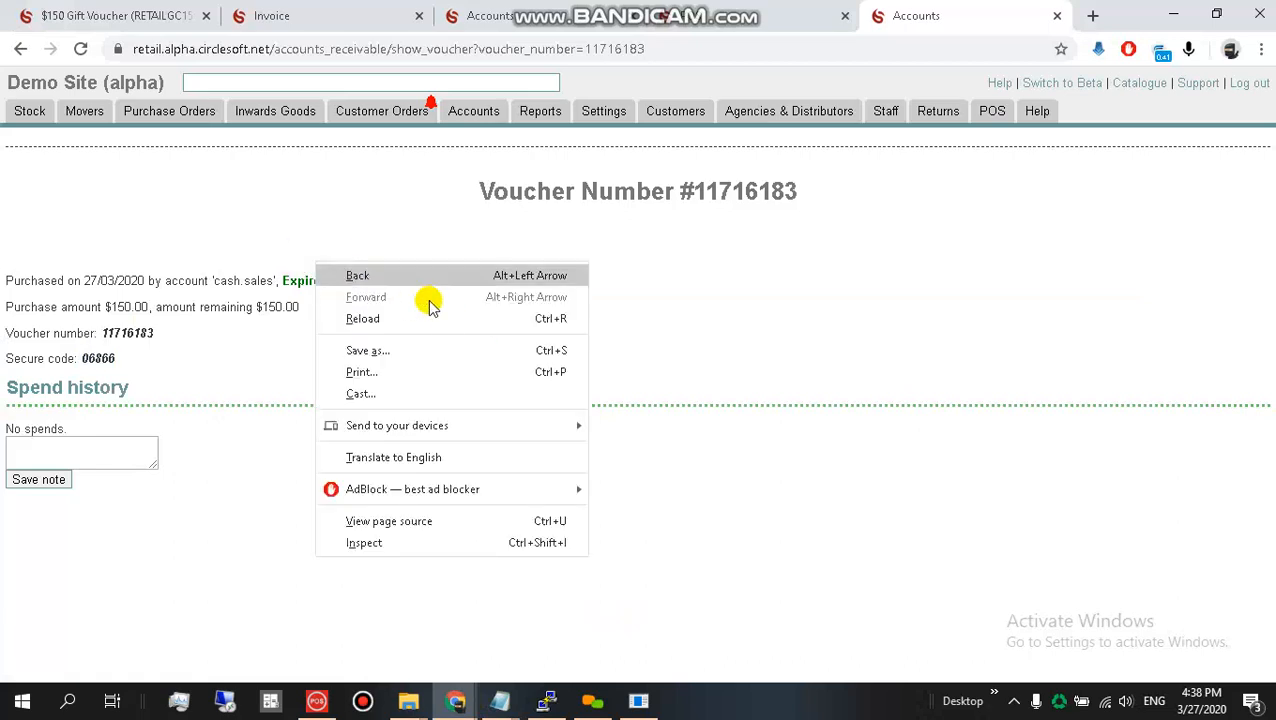
{"action": "left_click", "coordinate": [364, 316]}
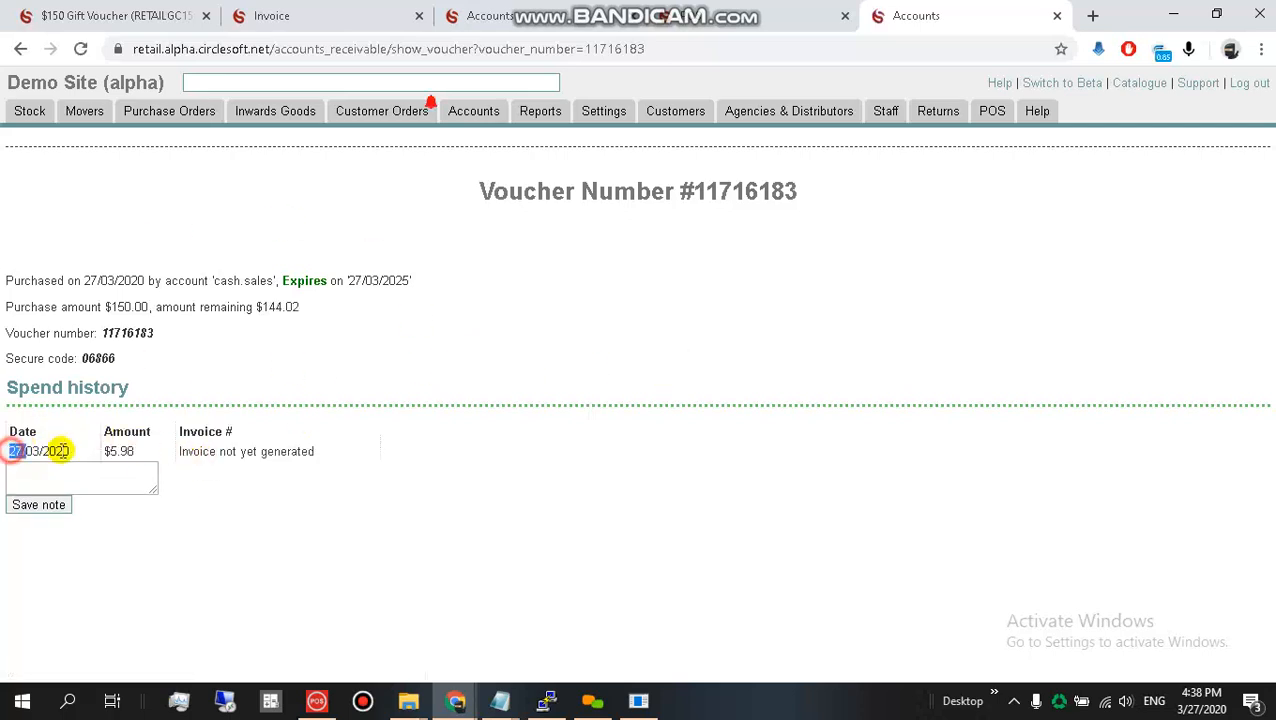
{"action": "left_click_drag", "start_coordinate": [60, 451], "coordinate": [107, 446]}
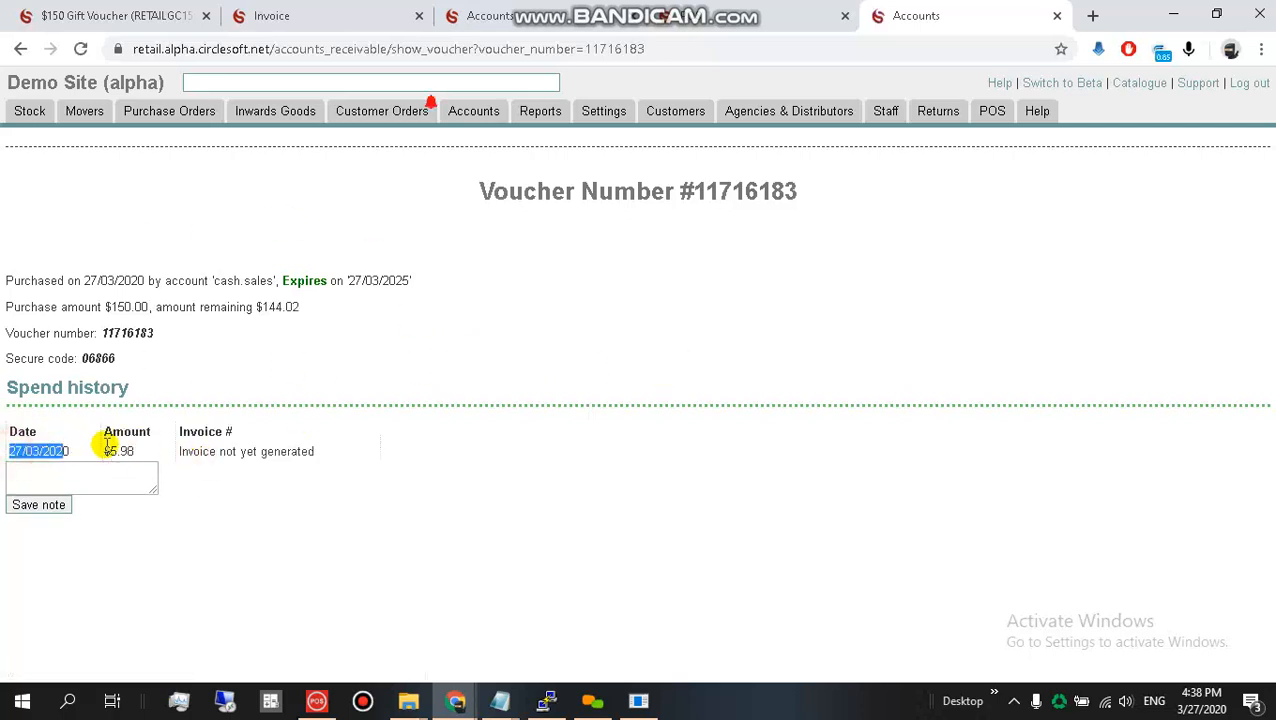
{"action": "left_click", "coordinate": [180, 450]}
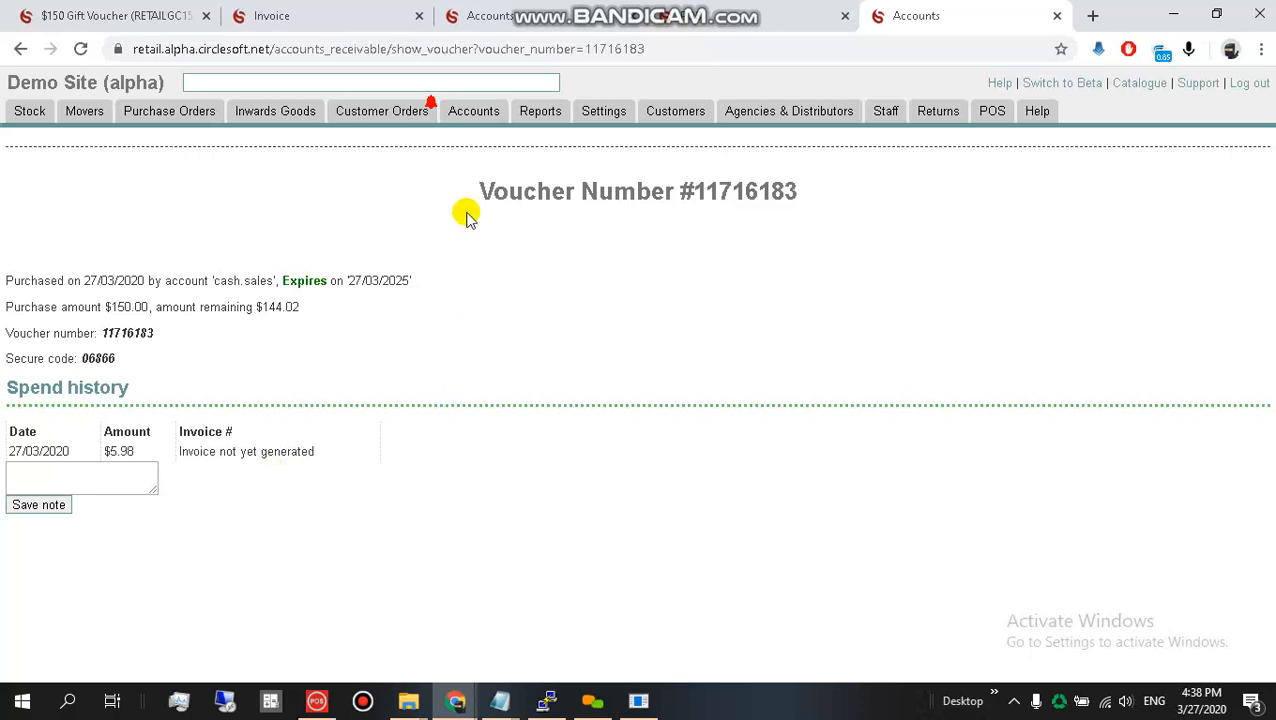
{"action": "left_click", "coordinate": [407, 112]}
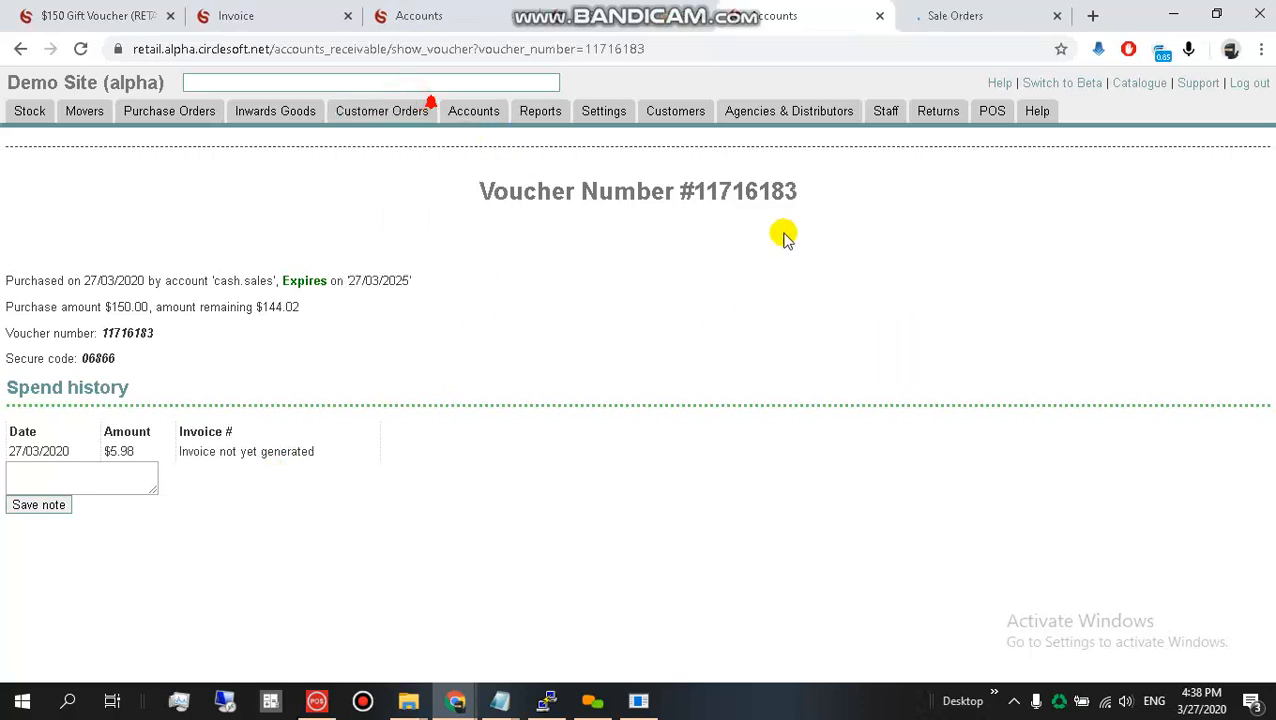
- Expand the new customer's pending web orders, then return to the store's Order Complete page
{"action": "left_click", "coordinate": [933, 12]}
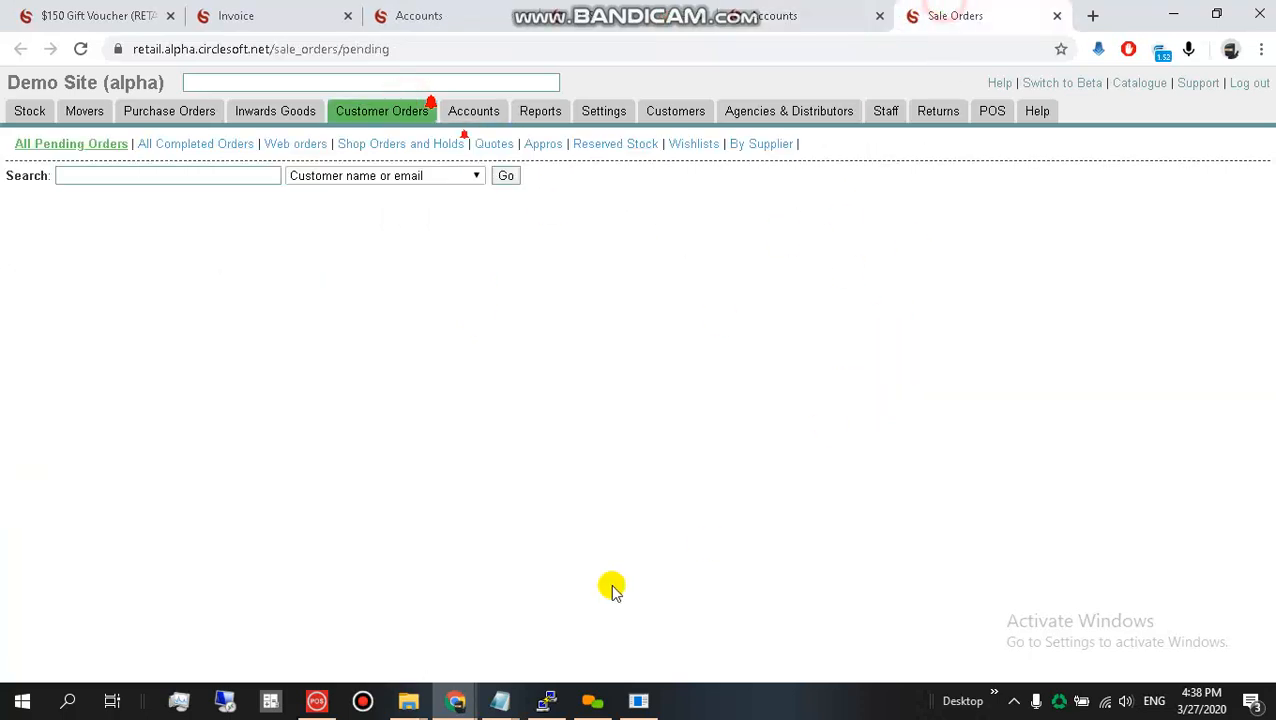
{"action": "left_click", "coordinate": [313, 145]}
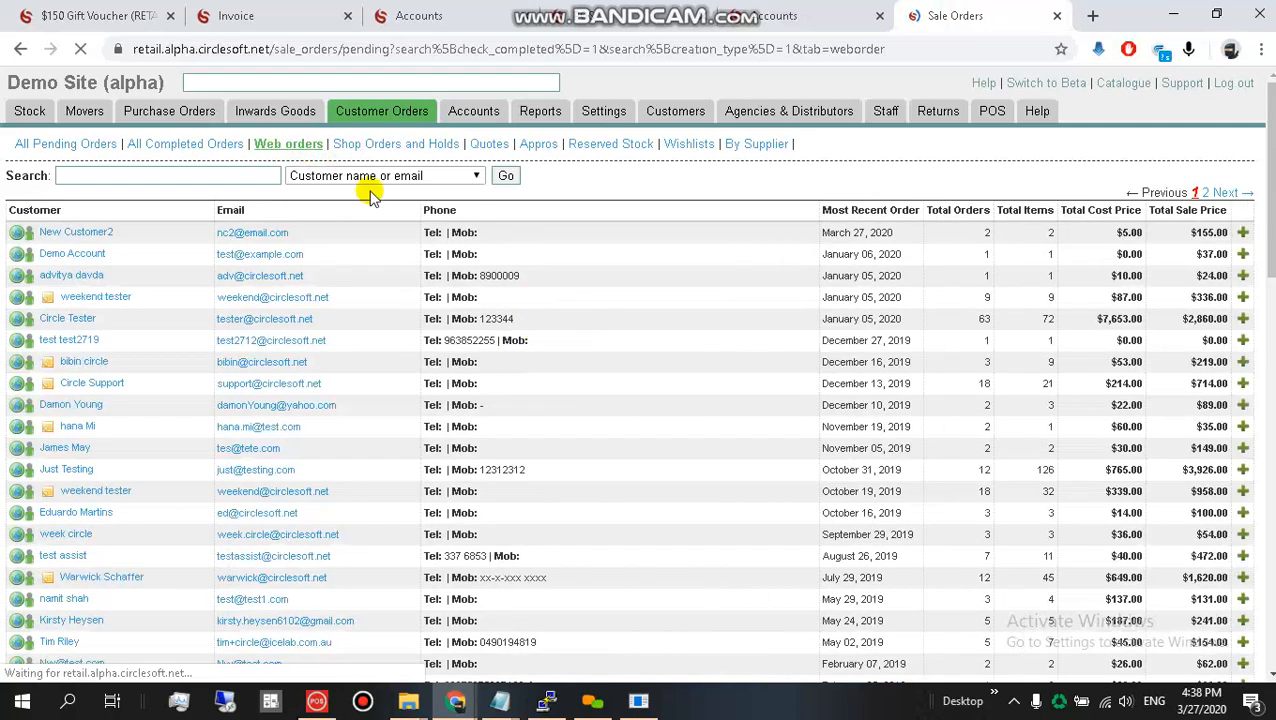
{"action": "left_click", "coordinate": [1242, 232]}
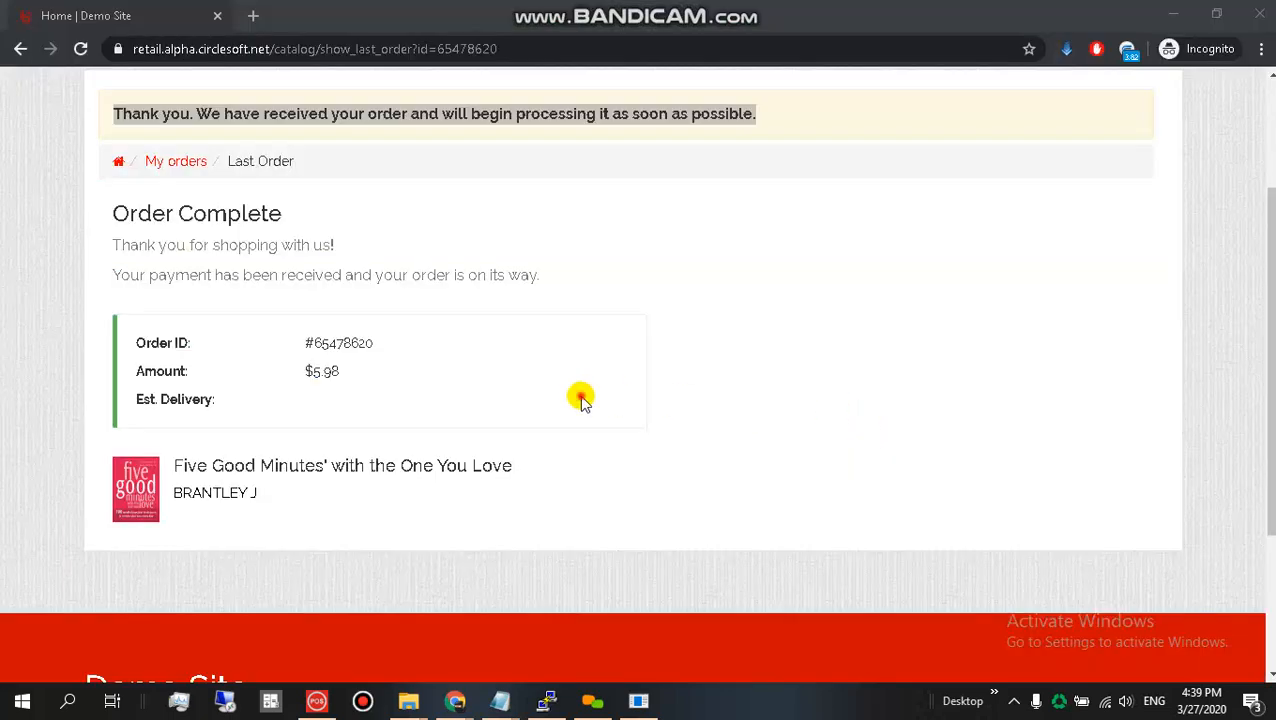
{"action": "left_click", "coordinate": [581, 399]}
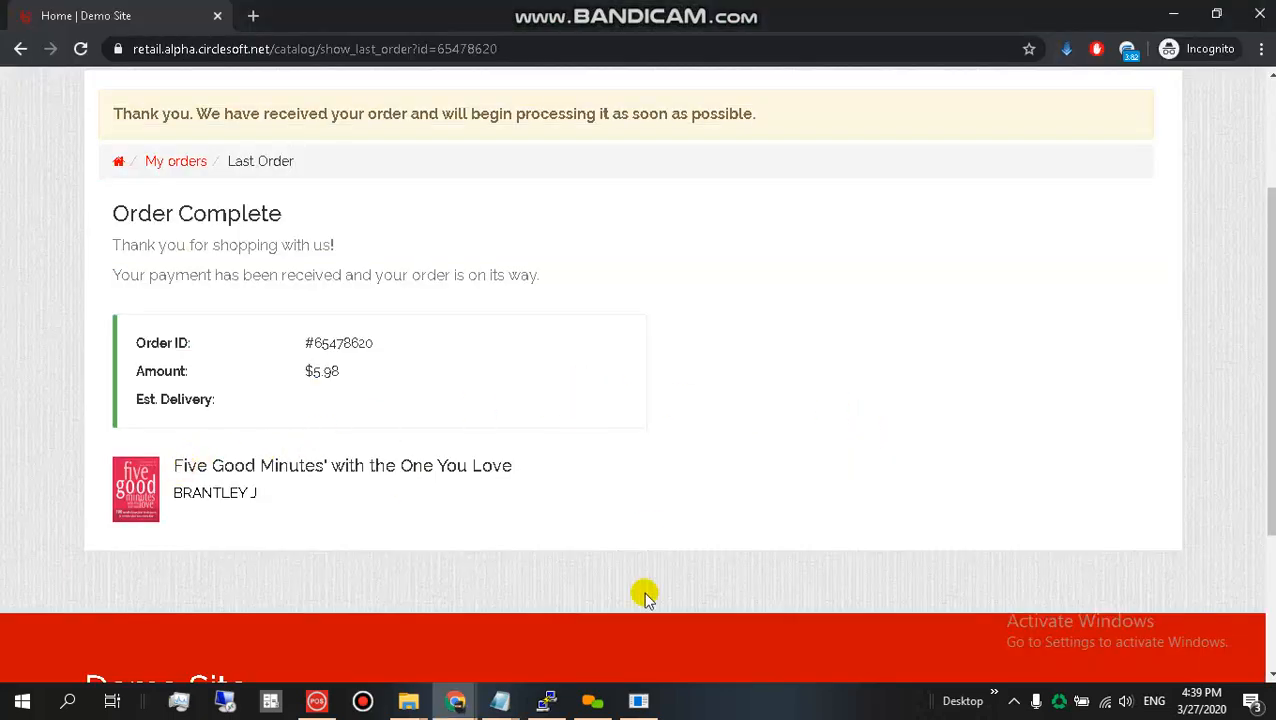
- Run Draft Invoice on the book order and open the new invoice showing $0.00 due
{"action": "mouse_move", "coordinate": [455, 700]}
{"action": "left_click", "coordinate": [629, 644]}
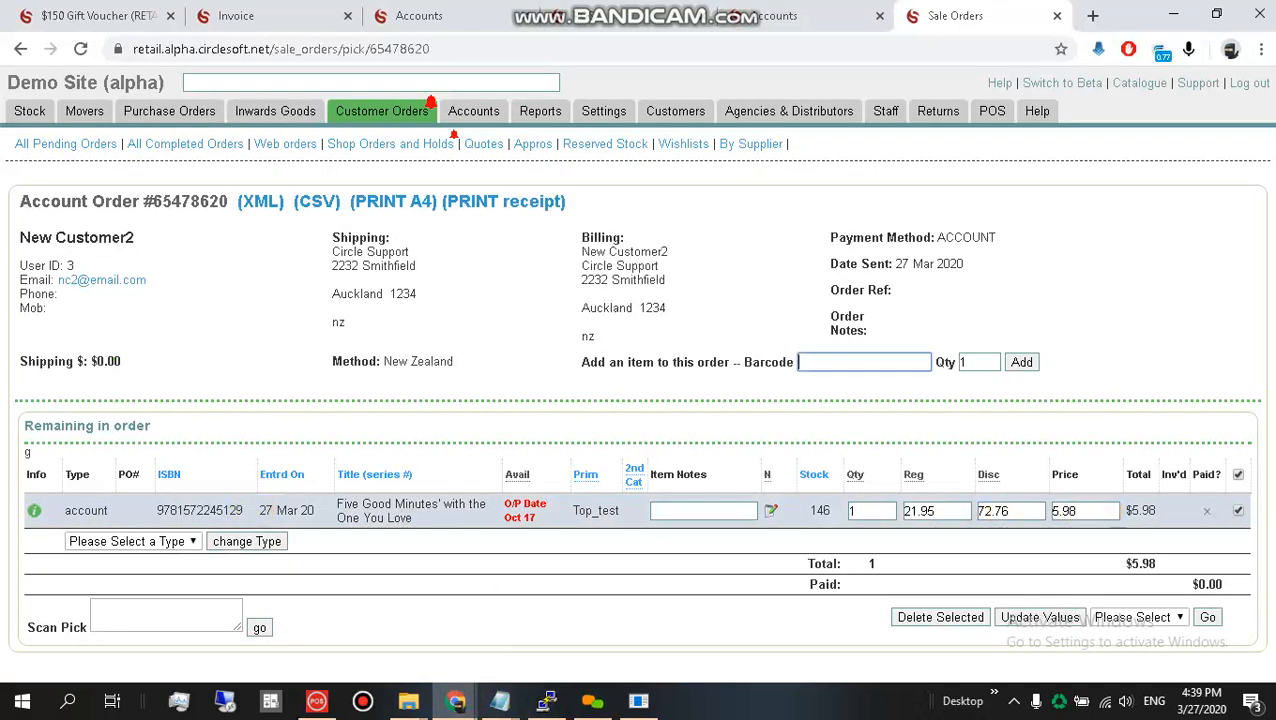
{"action": "left_click", "coordinate": [1145, 618]}
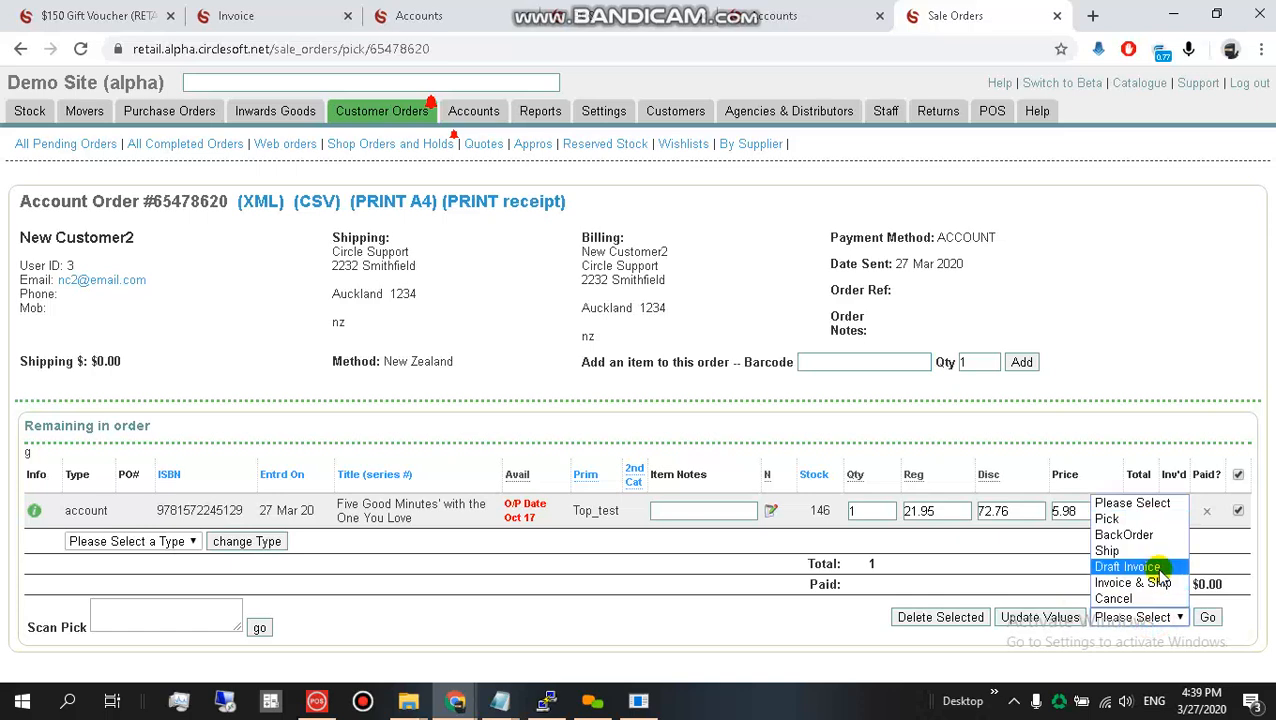
{"action": "left_click", "coordinate": [1158, 569]}
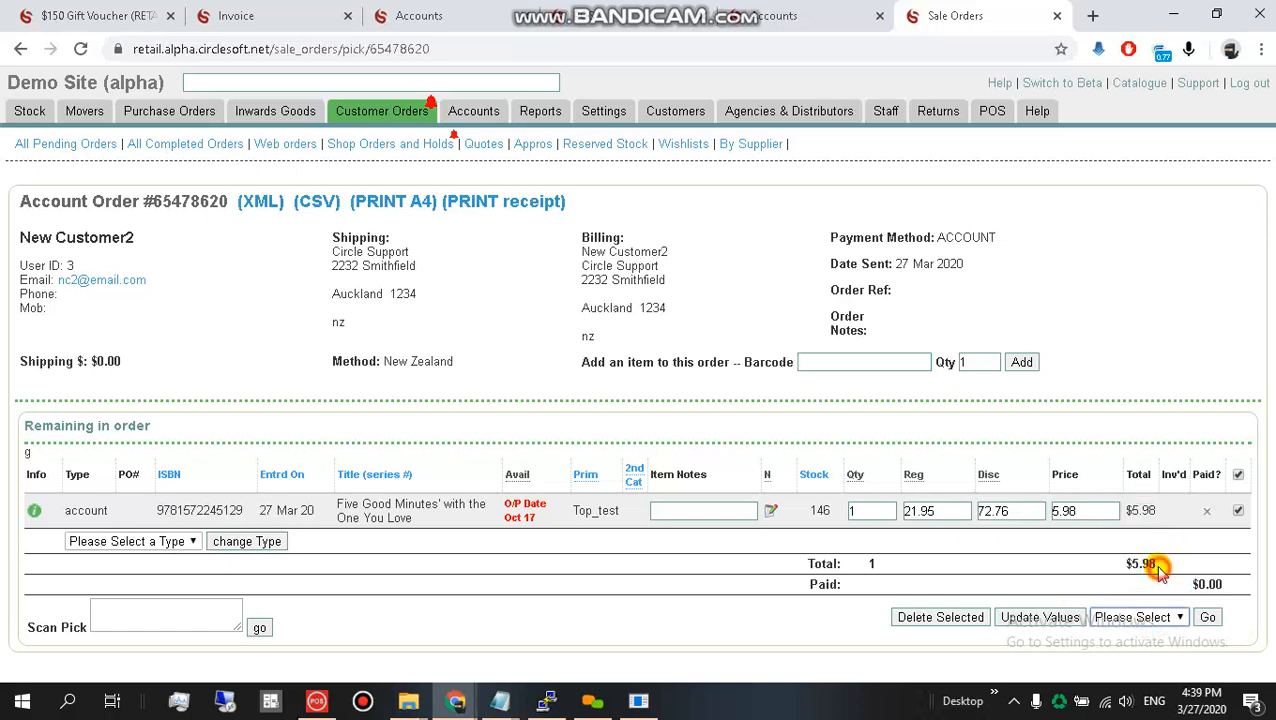
{"action": "left_click", "coordinate": [1203, 619]}
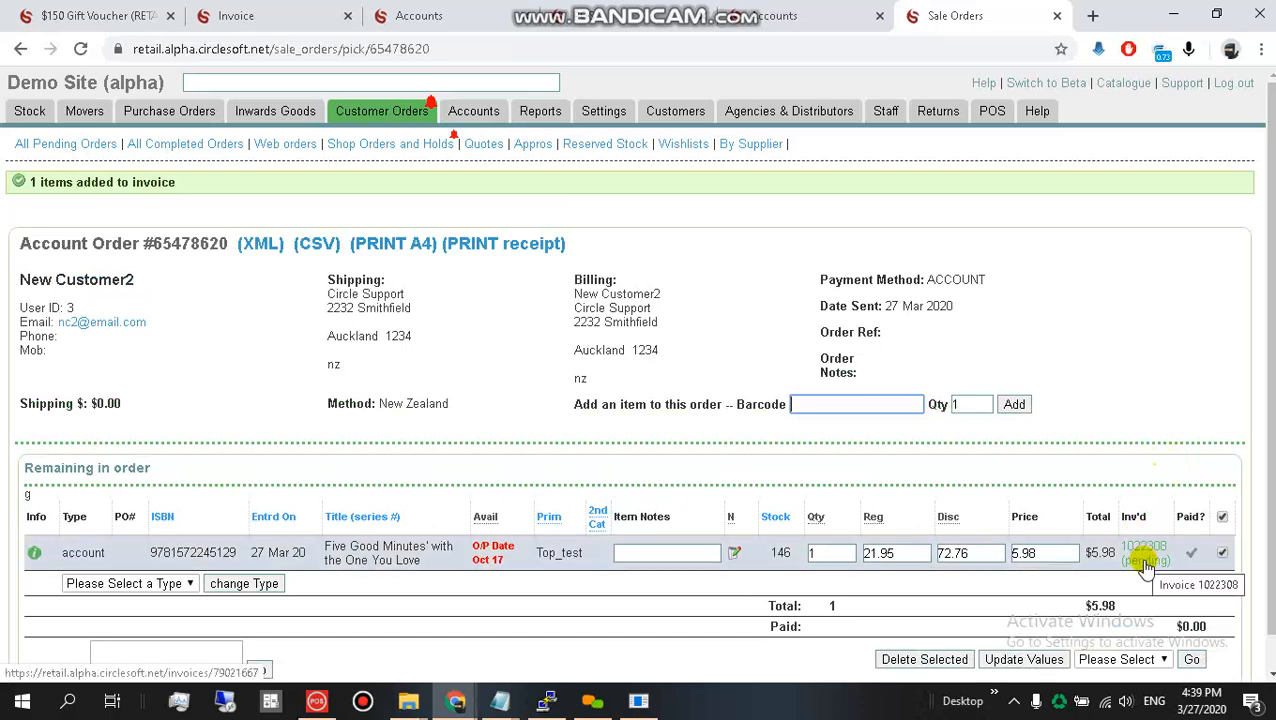
{"action": "left_click", "coordinate": [1145, 560]}
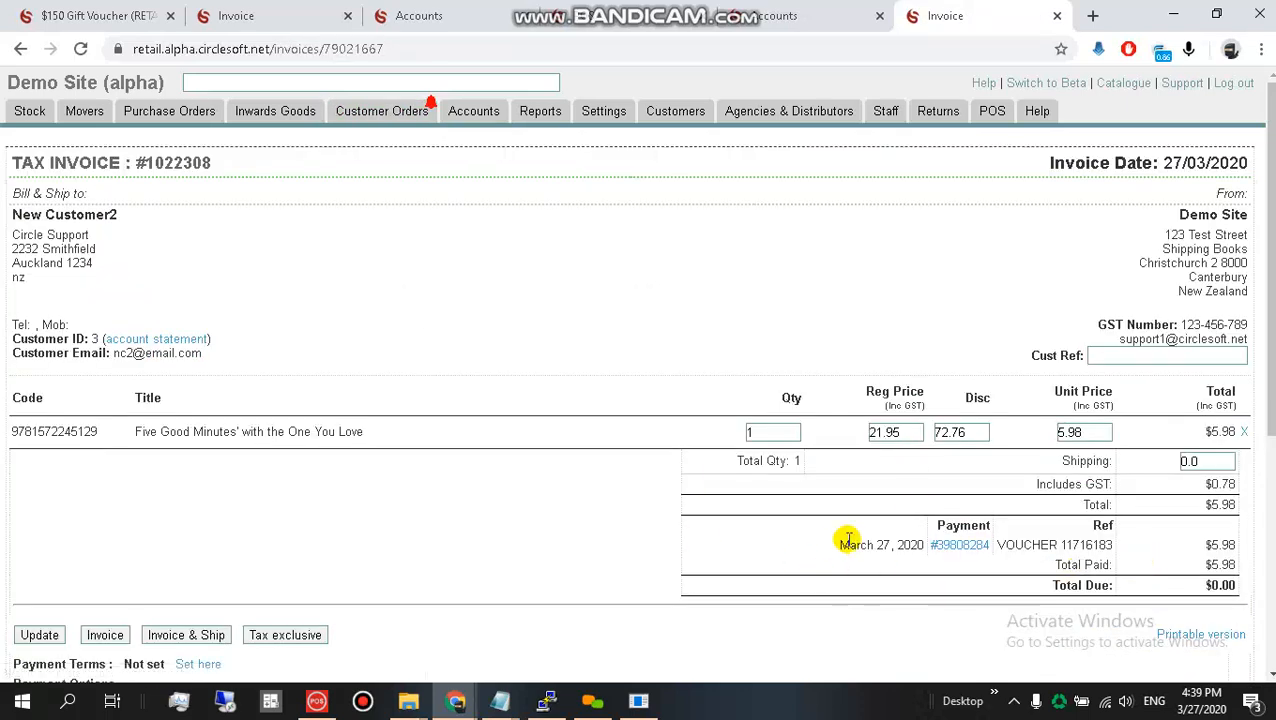
{"action": "double_click", "coordinate": [1074, 542]}
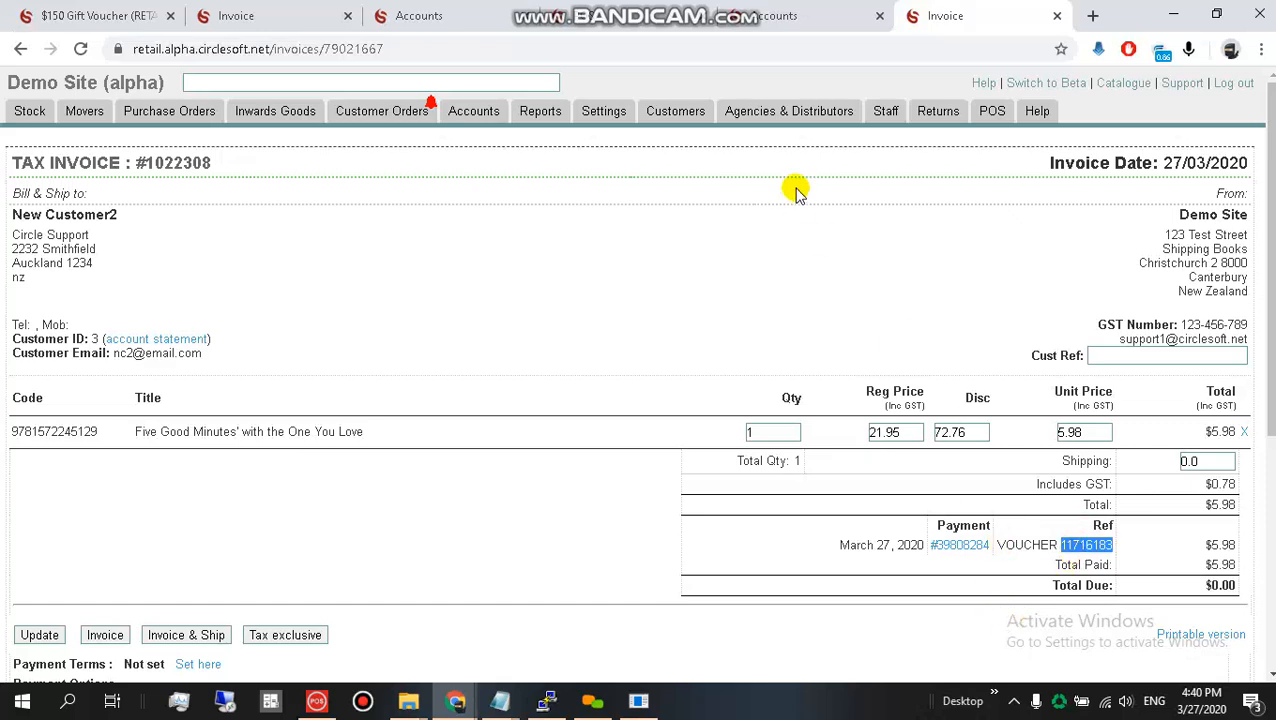
{"action": "left_click", "coordinate": [807, 289]}
{"action": "left_click", "coordinate": [826, 26]}
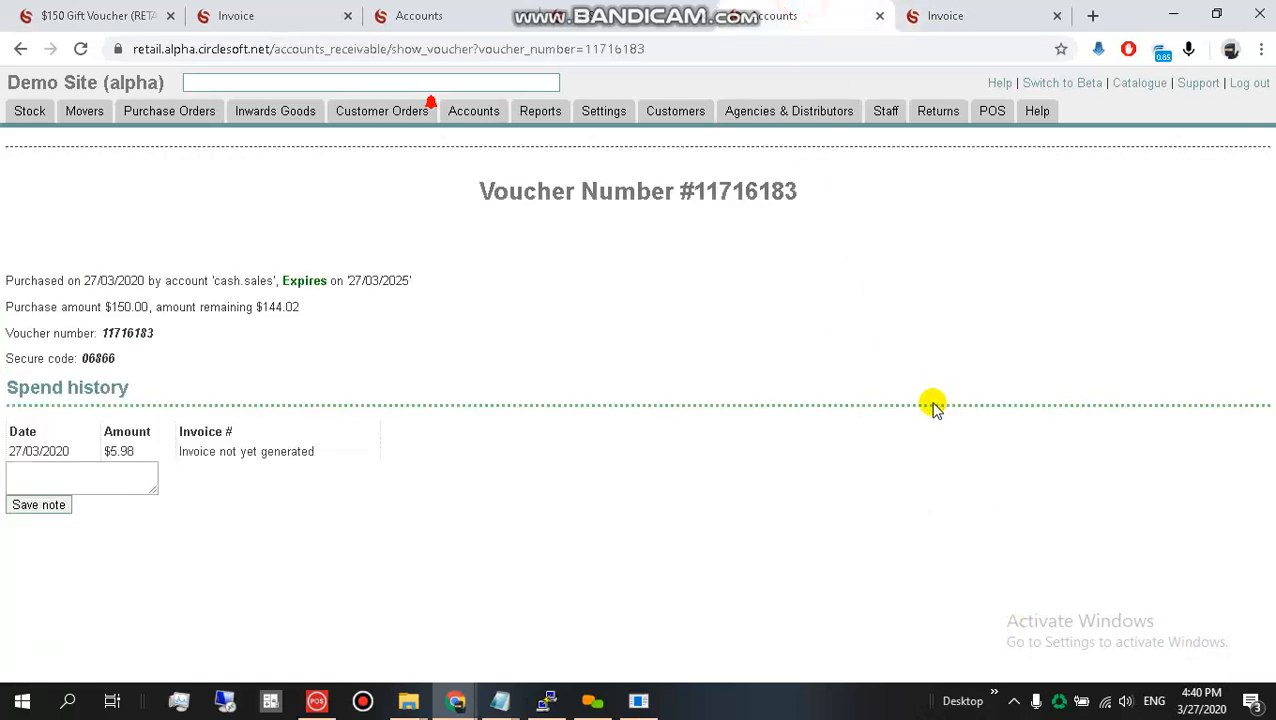
{"action": "mouse_move", "coordinate": [476, 118]}
{"action": "mouse_move", "coordinate": [476, 197]}
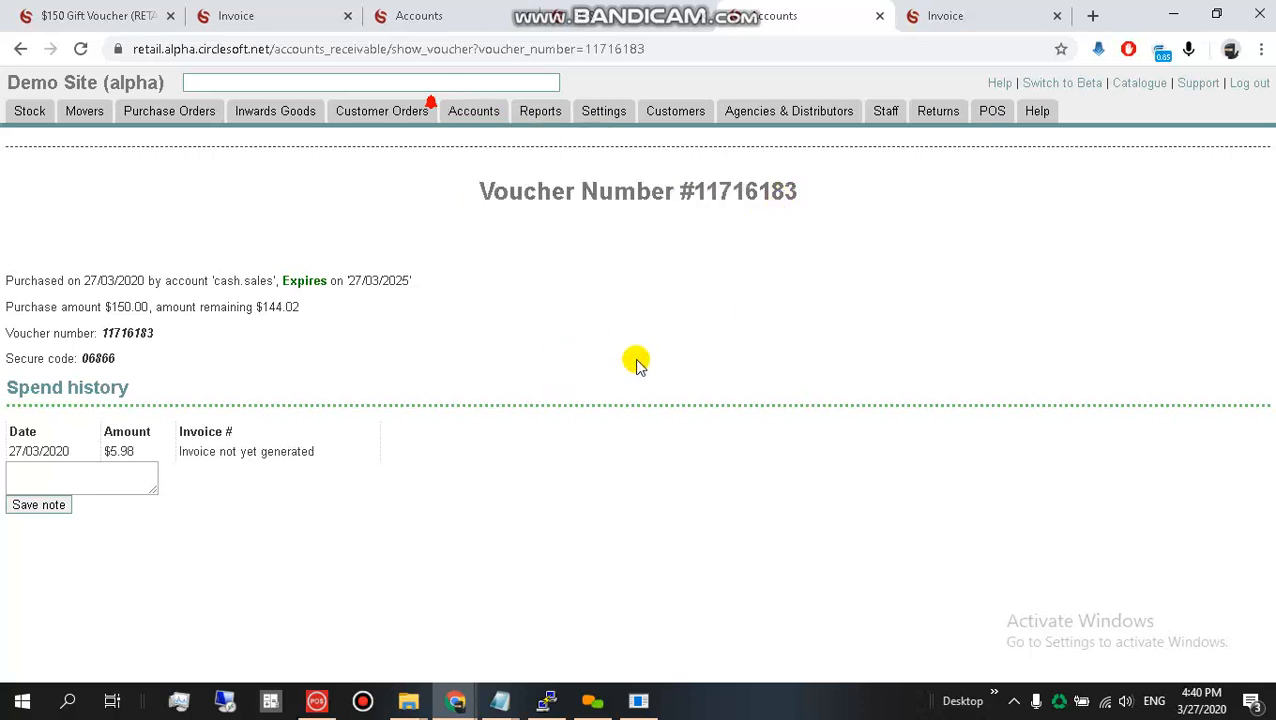
{"action": "key", "text": "ctrl+f"}
{"action": "type", "text": "11716183"}
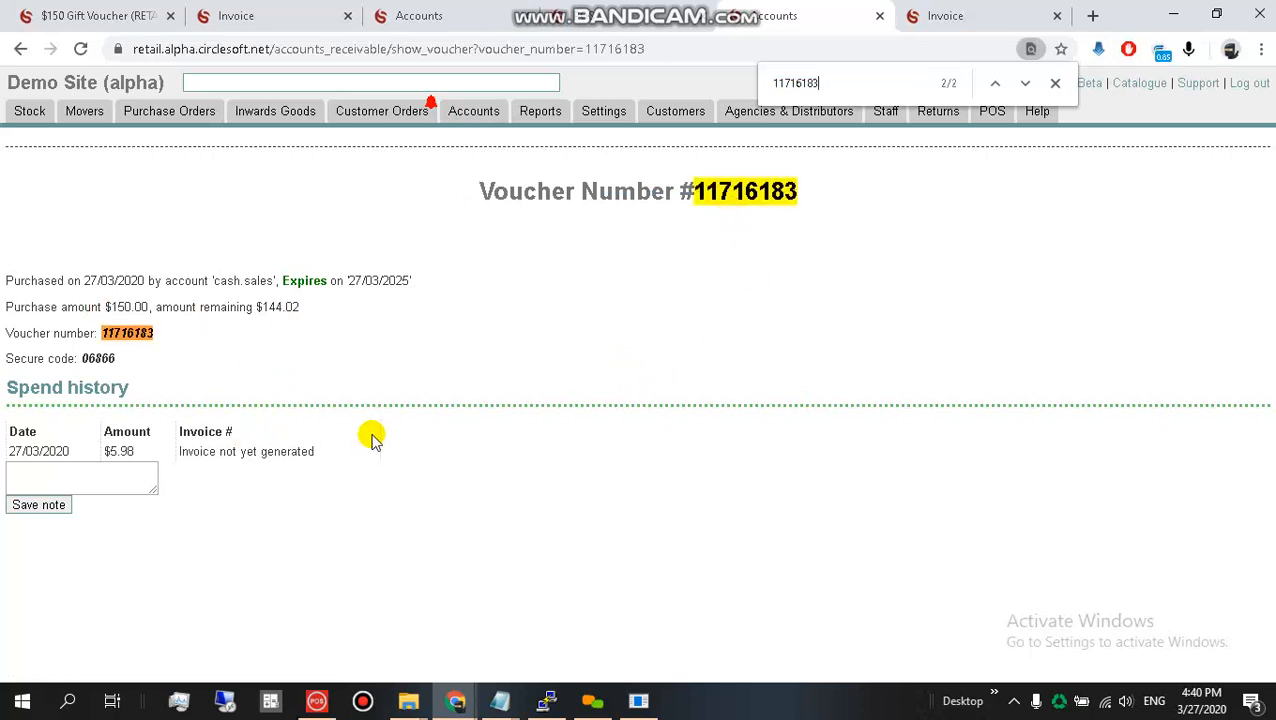
{"action": "left_click", "coordinate": [801, 369]}
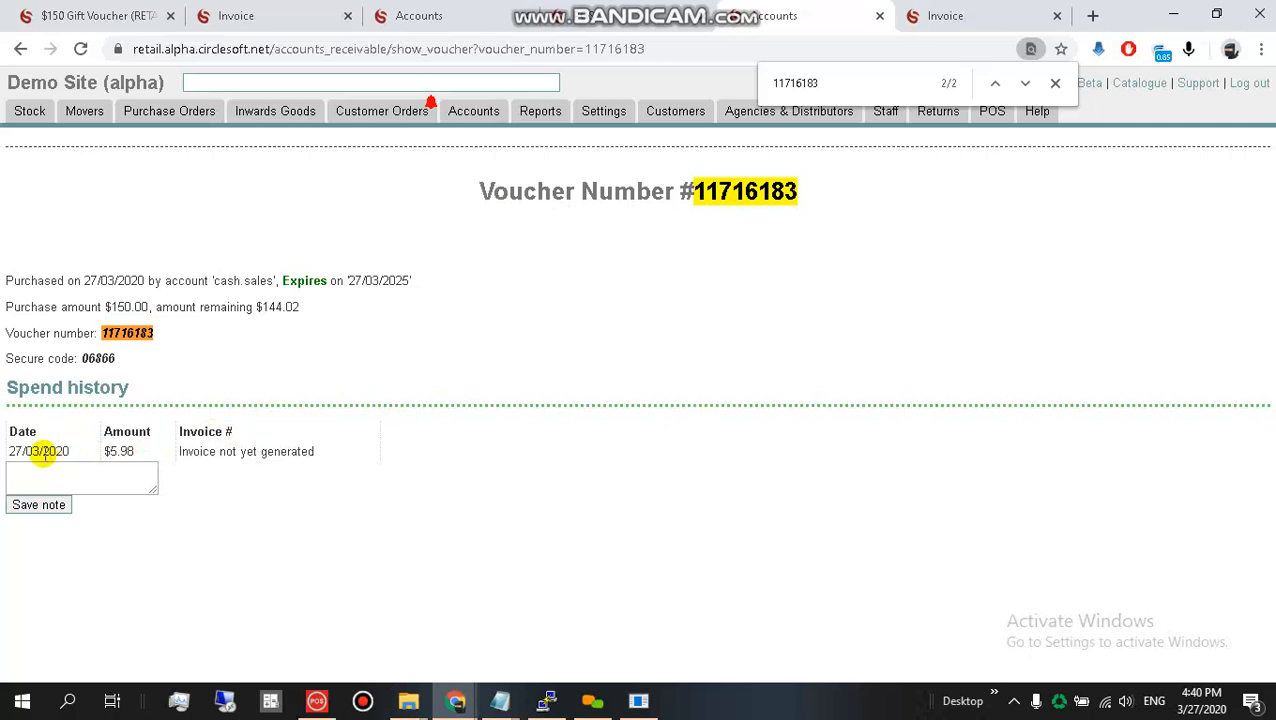
{"action": "left_click_drag", "start_coordinate": [12, 452], "coordinate": [148, 452]}
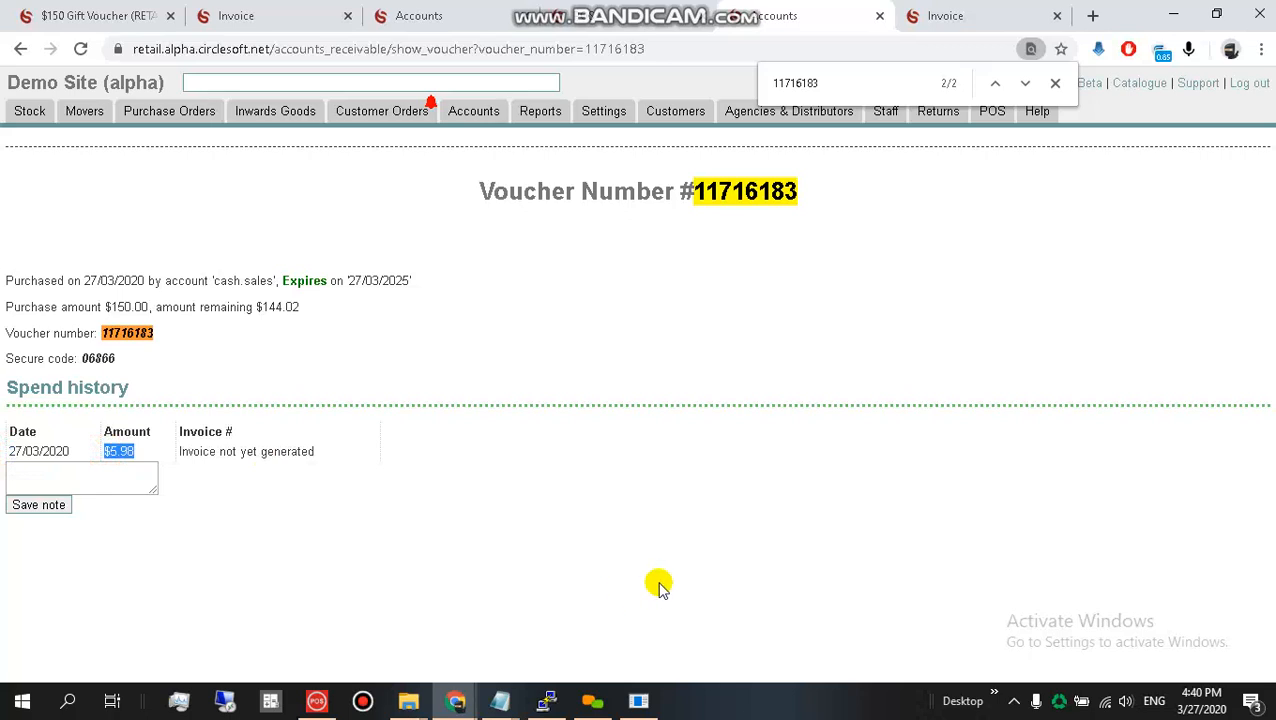
{"action": "left_click", "coordinate": [925, 14]}
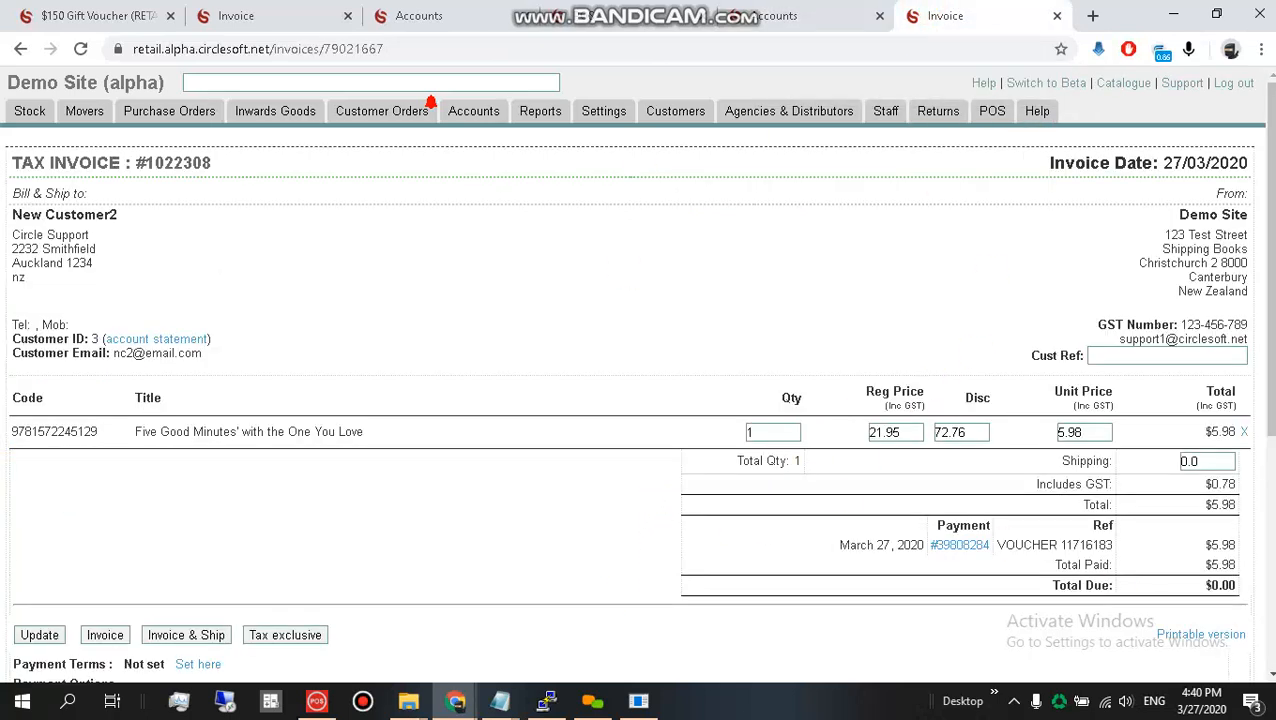
{"action": "left_click_drag", "start_coordinate": [1196, 545], "coordinate": [1238, 545]}
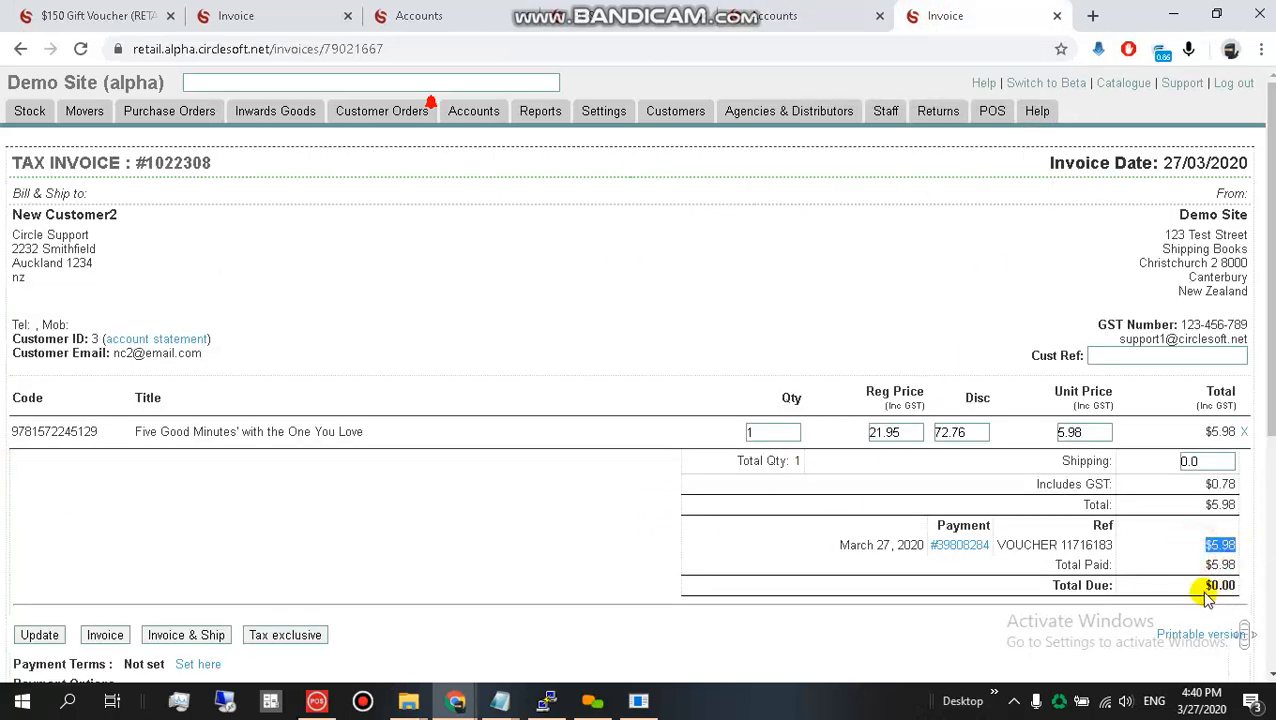
{"action": "left_click_drag", "start_coordinate": [1172, 163], "coordinate": [1210, 163]}
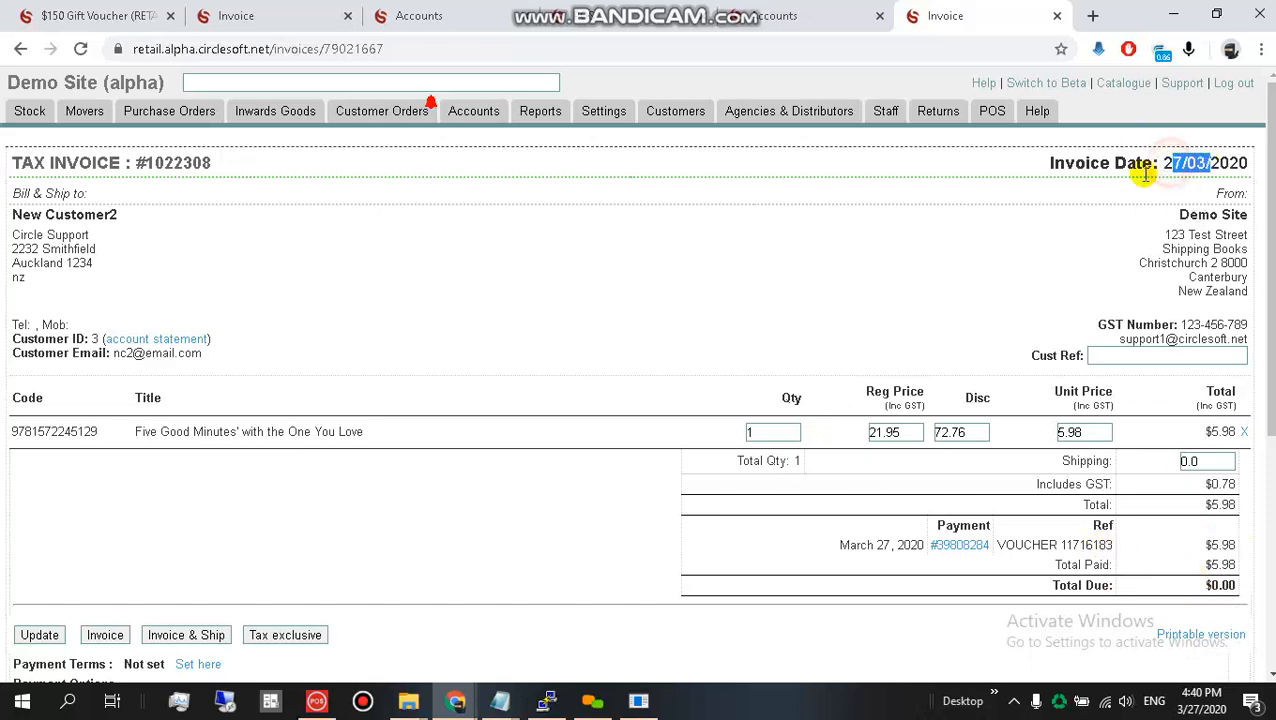
{"action": "left_click", "coordinate": [809, 10]}
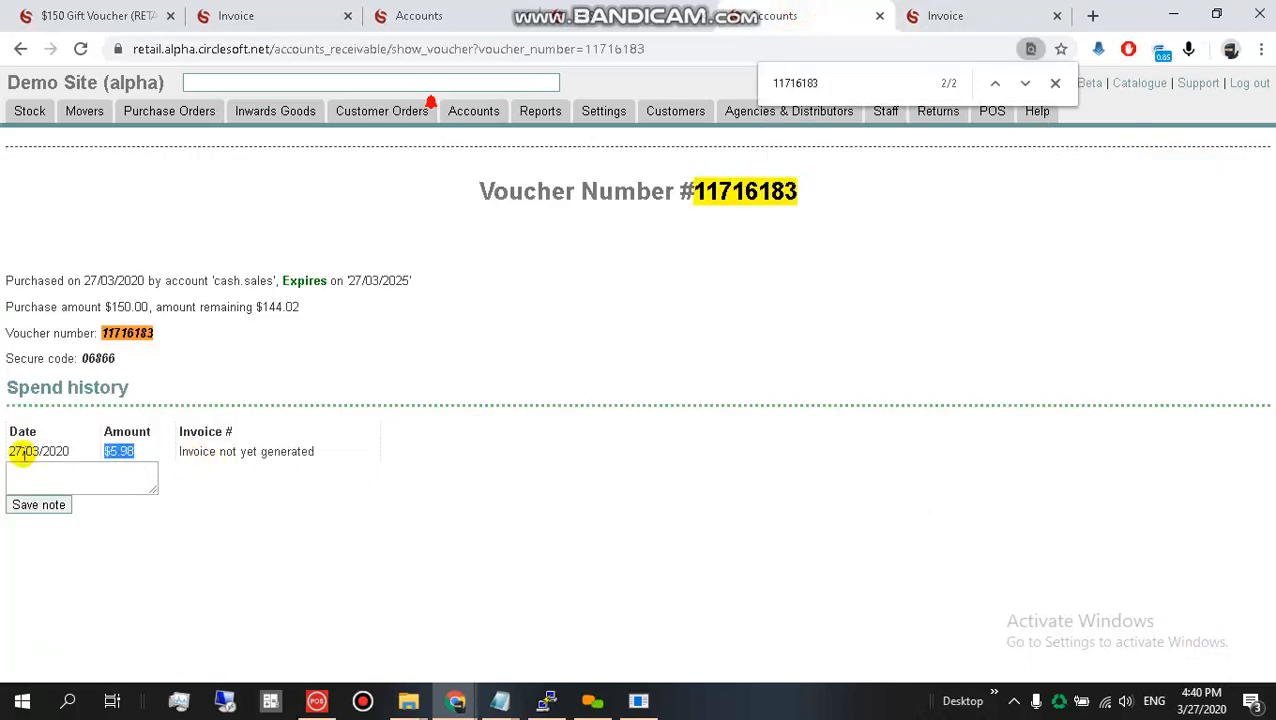
{"action": "left_click_drag", "start_coordinate": [8, 450], "coordinate": [72, 451]}
{"action": "left_click", "coordinate": [815, 490]}
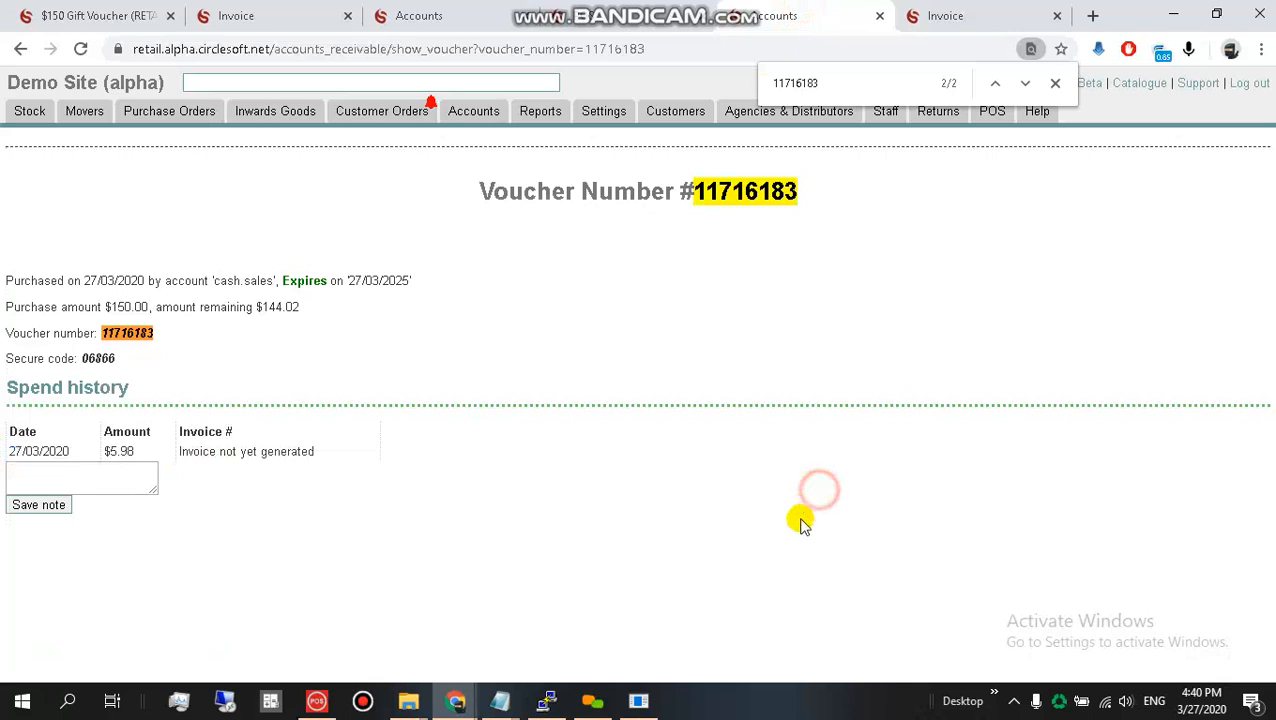
{"action": "left_click", "coordinate": [955, 12]}
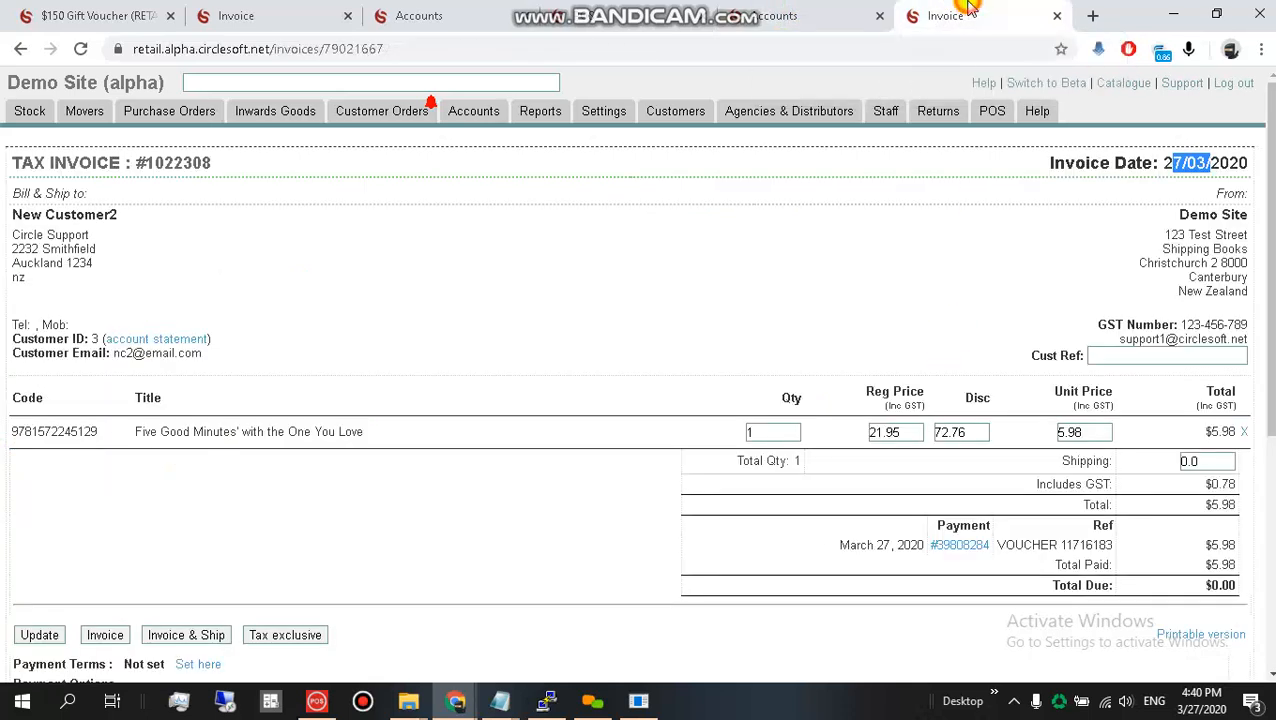
{"action": "left_click", "coordinate": [843, 308]}
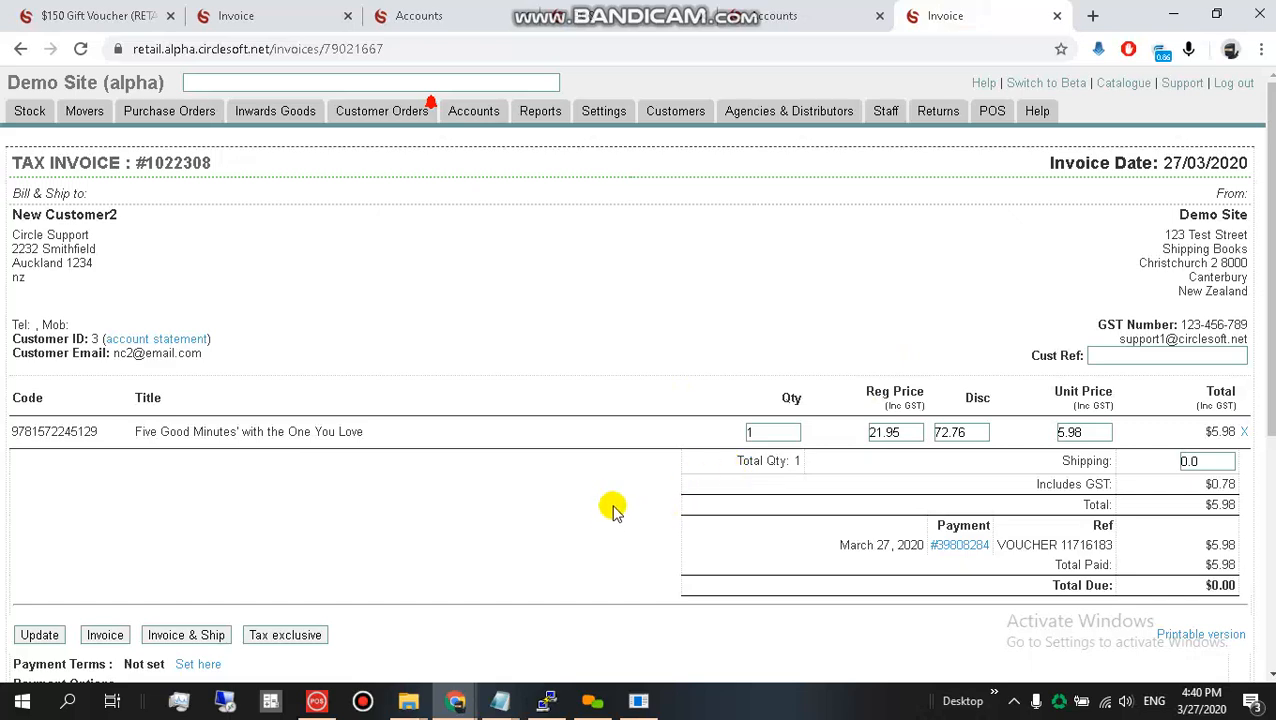
{"action": "scroll", "coordinate": [607, 507], "scroll_direction": "down", "scroll_amount": 3}
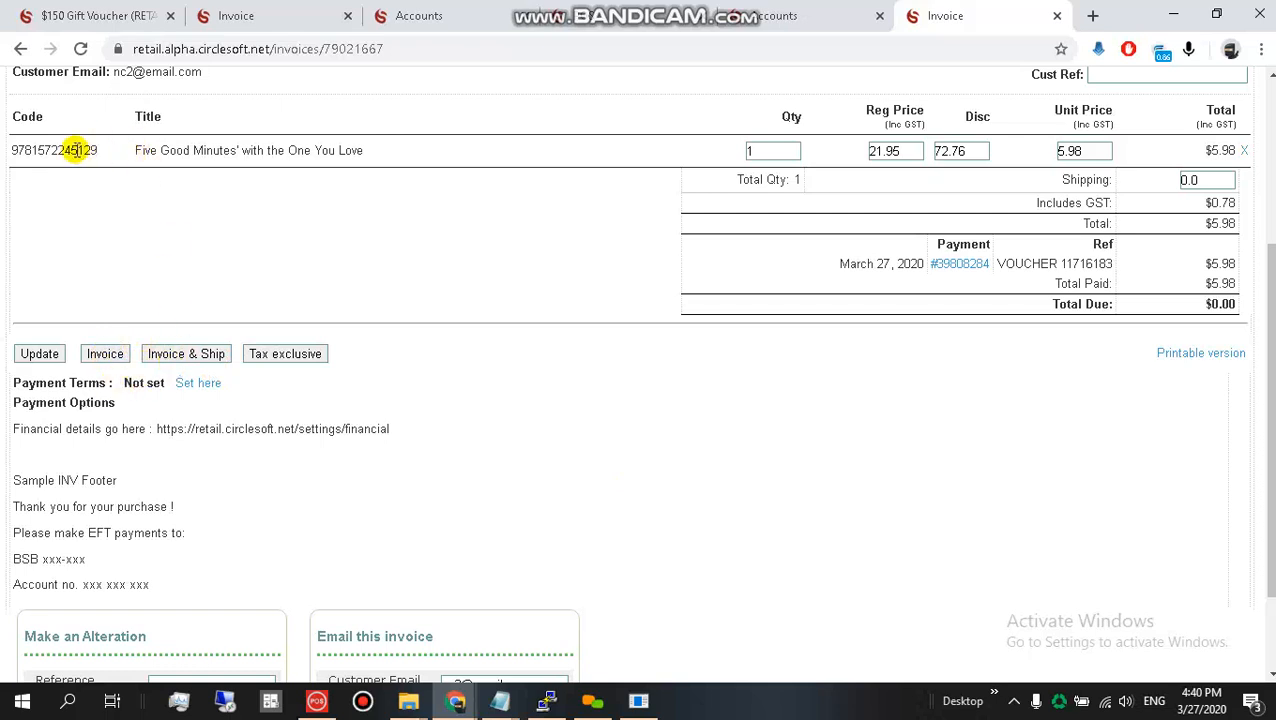
- Post and ship invoice #1022308, then reload the voucher page to see the linked $5.98 spend
{"action": "left_click", "coordinate": [177, 358]}
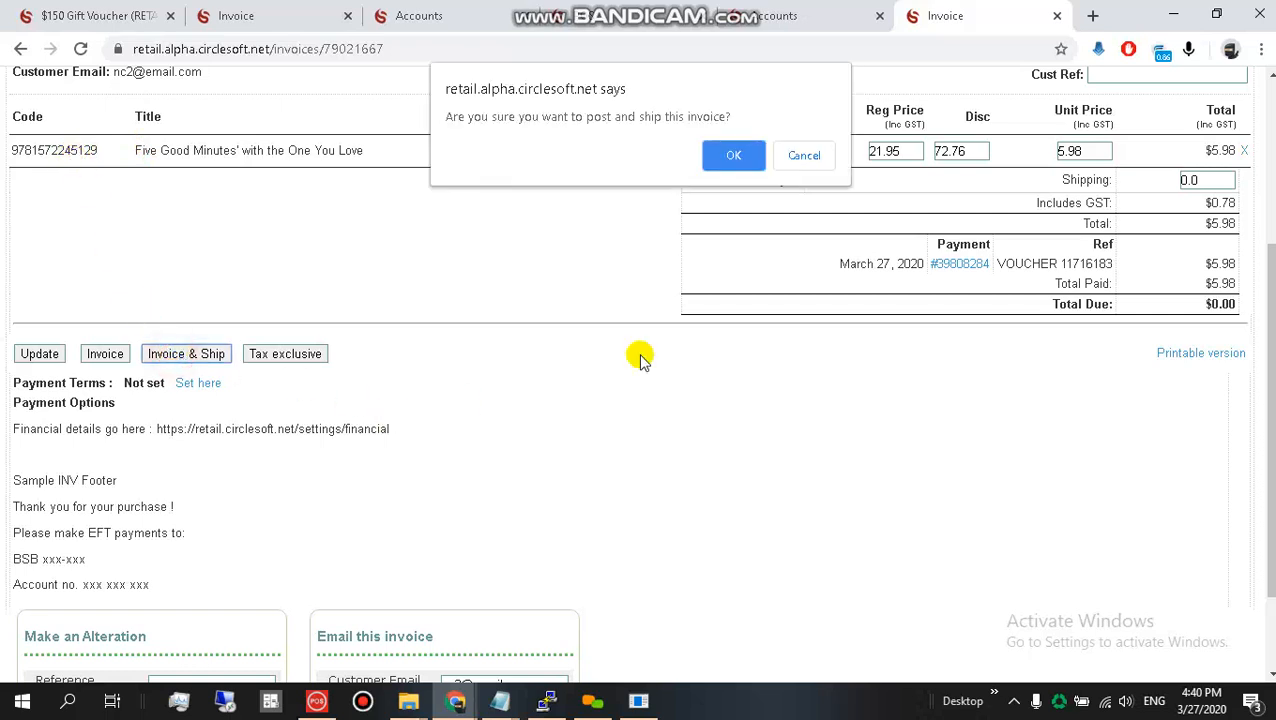
{"action": "left_click", "coordinate": [730, 158]}
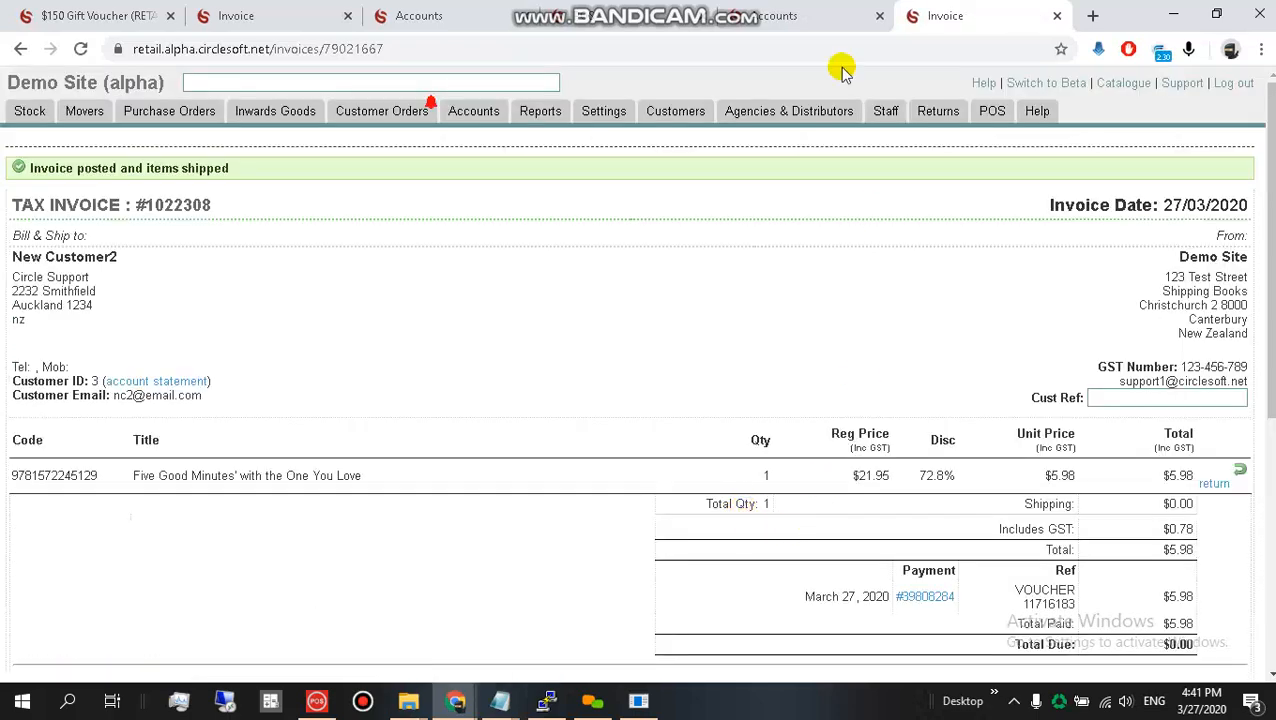
{"action": "left_click", "coordinate": [809, 12]}
{"action": "left_click", "coordinate": [490, 282]}
{"action": "key", "text": "F5"}
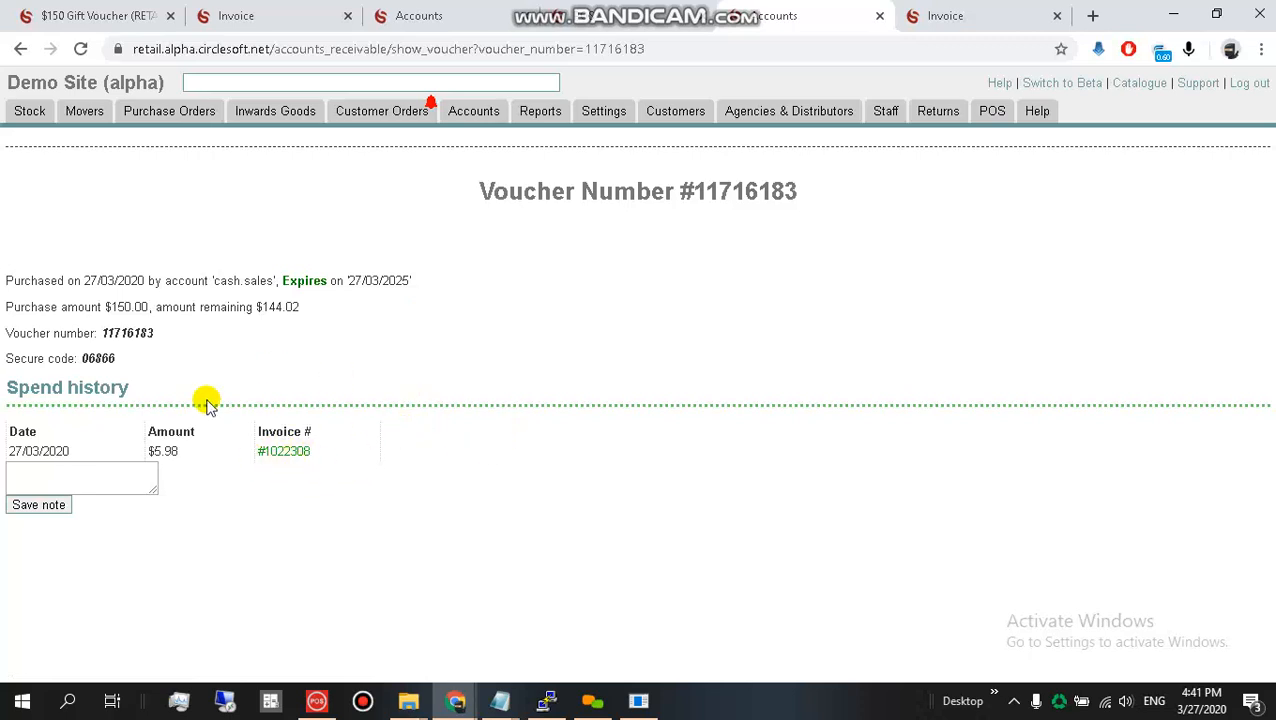
{"action": "left_click", "coordinate": [287, 452]}
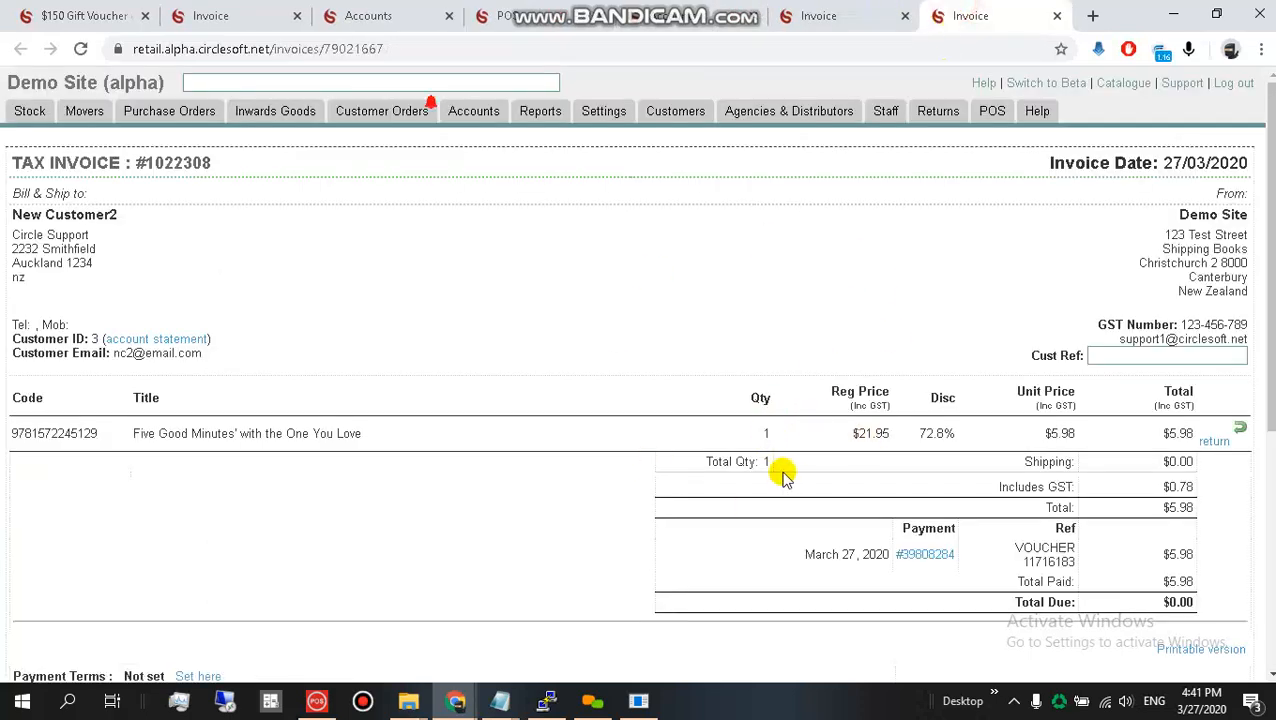
{"action": "scroll", "coordinate": [505, 460], "scroll_direction": "down", "scroll_amount": 4}
{"action": "scroll", "coordinate": [507, 515], "scroll_direction": "up", "scroll_amount": 4}
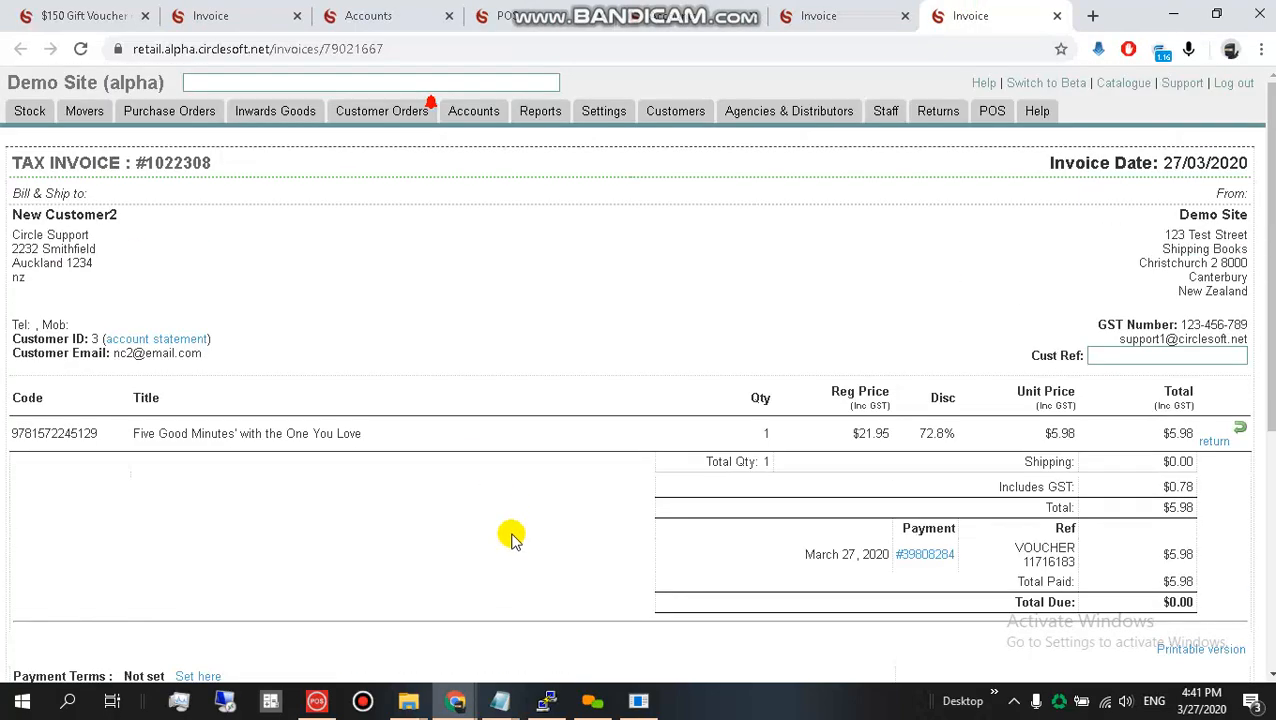
{"action": "scroll", "coordinate": [618, 440], "scroll_direction": "down", "scroll_amount": 4}
{"action": "scroll", "coordinate": [620, 470], "scroll_direction": "up", "scroll_amount": 4}
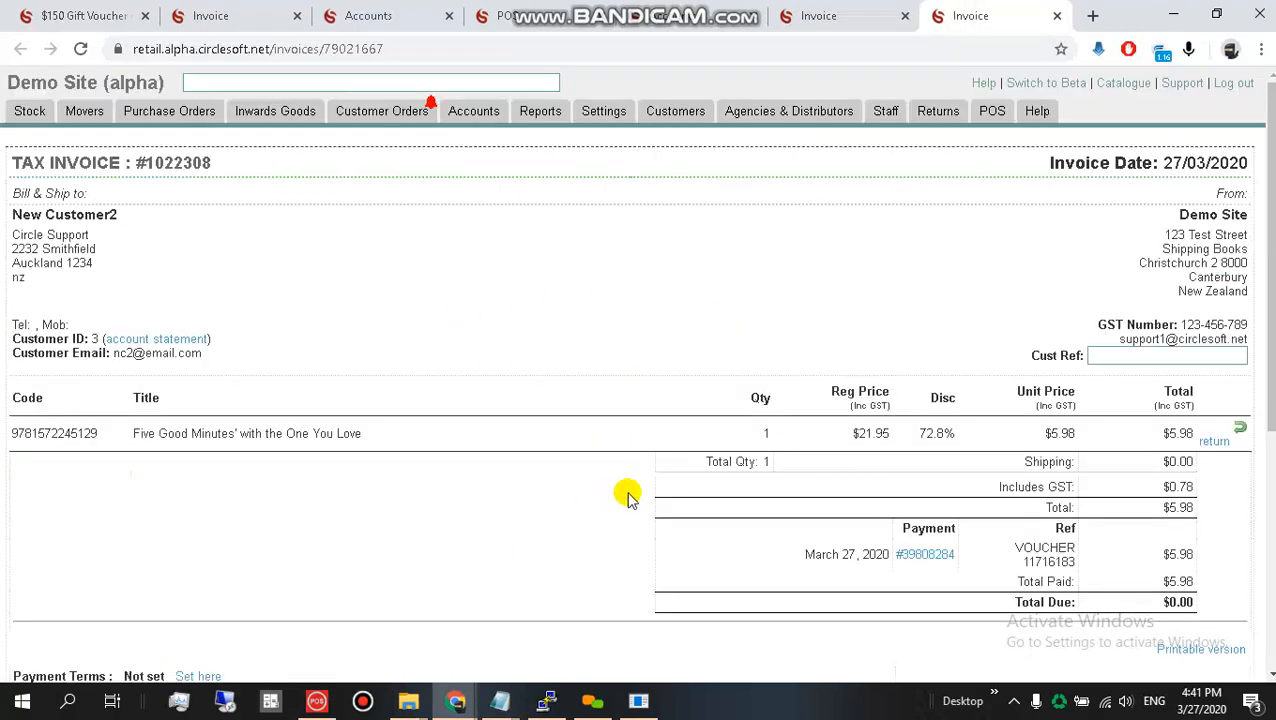
{"action": "left_click", "coordinate": [1057, 15]}
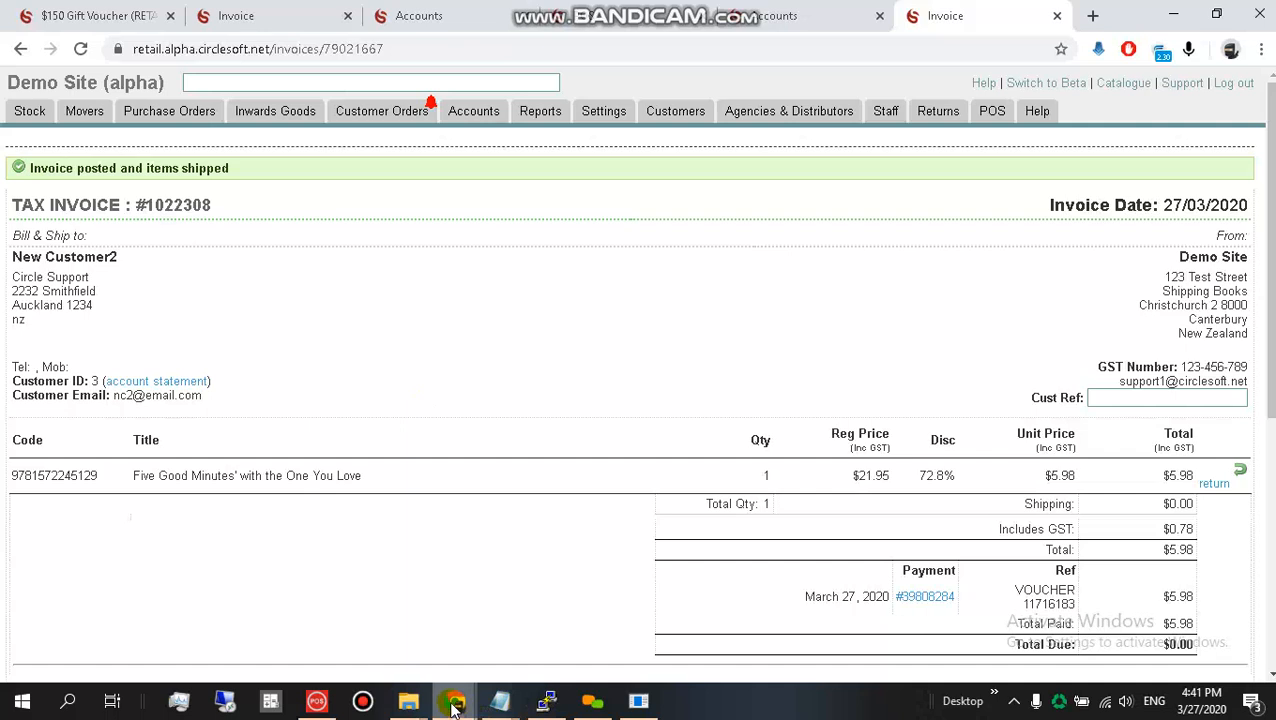
{"action": "mouse_move", "coordinate": [455, 706]}
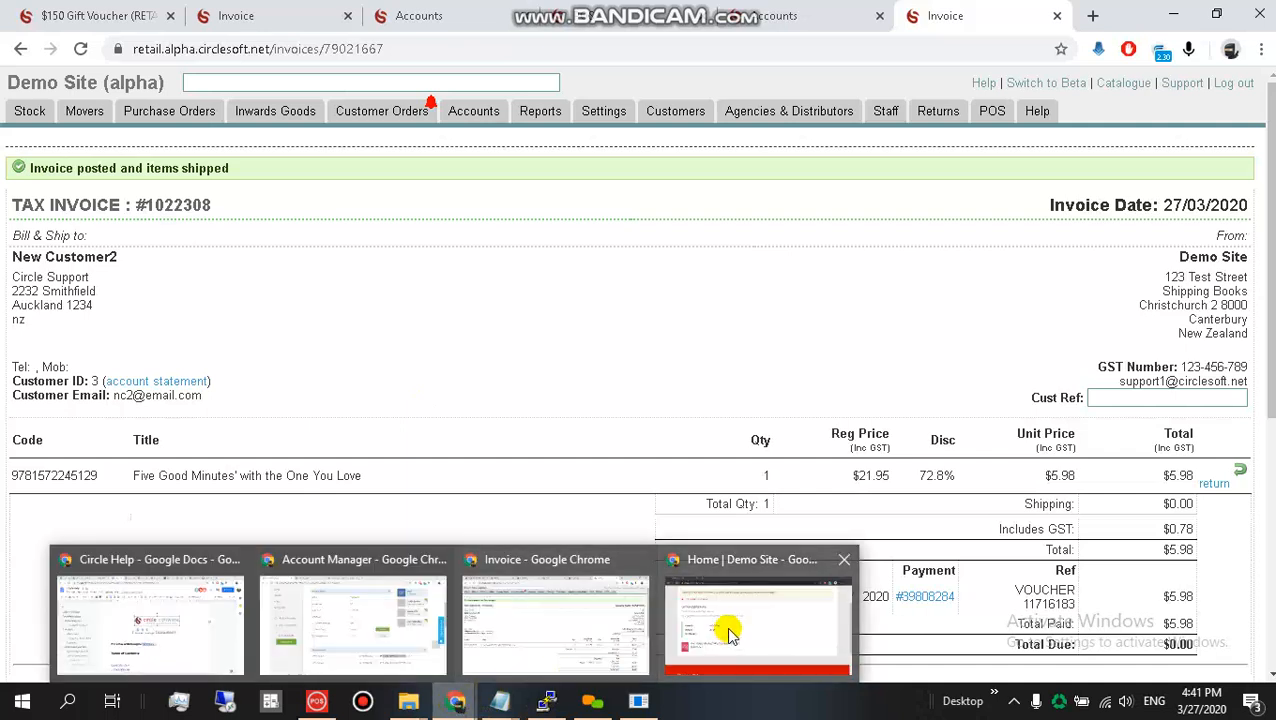
{"action": "left_click", "coordinate": [832, 11]}
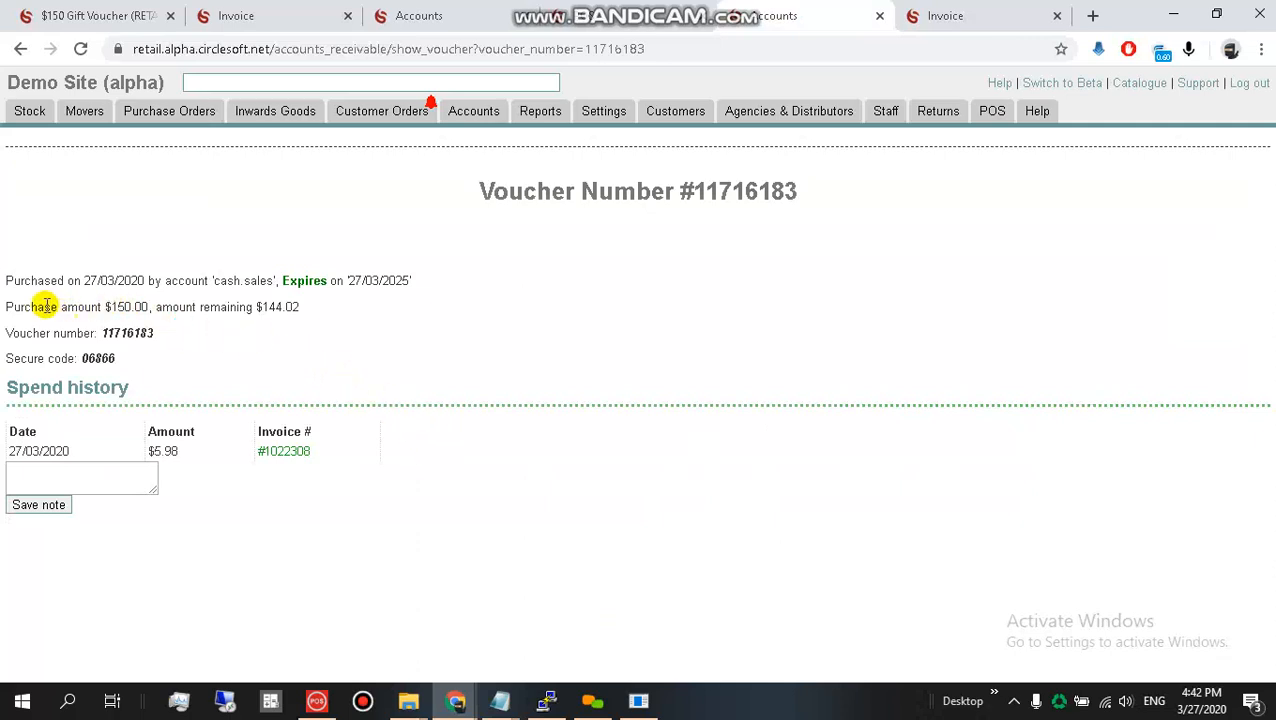
{"action": "left_click_drag", "start_coordinate": [5, 307], "coordinate": [352, 316]}
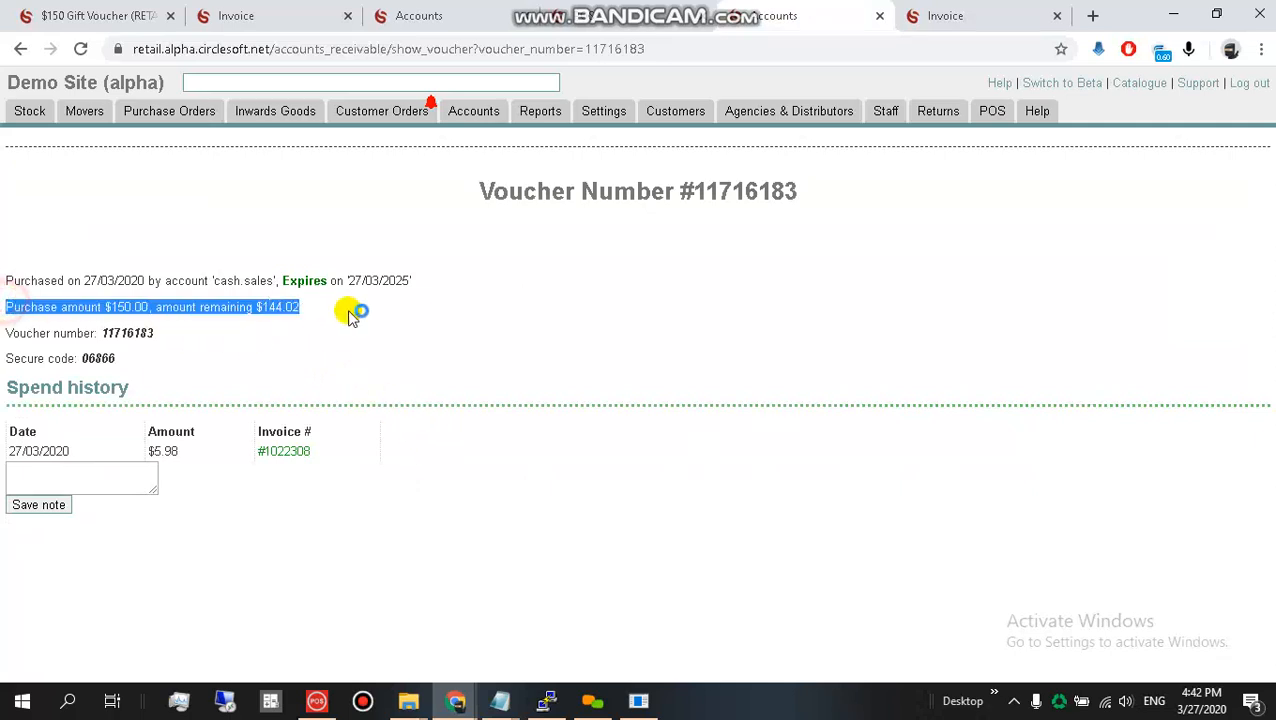